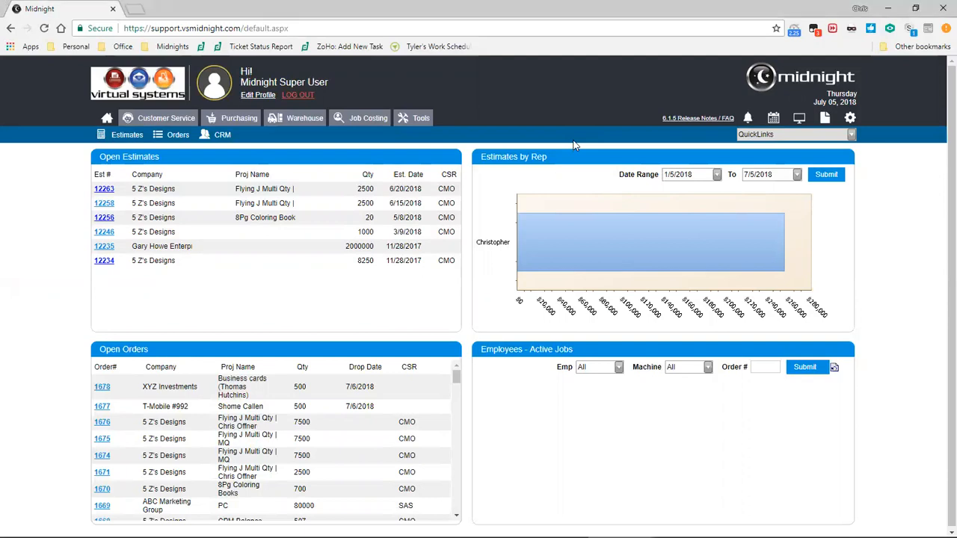
# Open list maintenance and view the Order Version Status and Undelete Orders pages under Estimate/Order
pyautogui.click(849, 120)
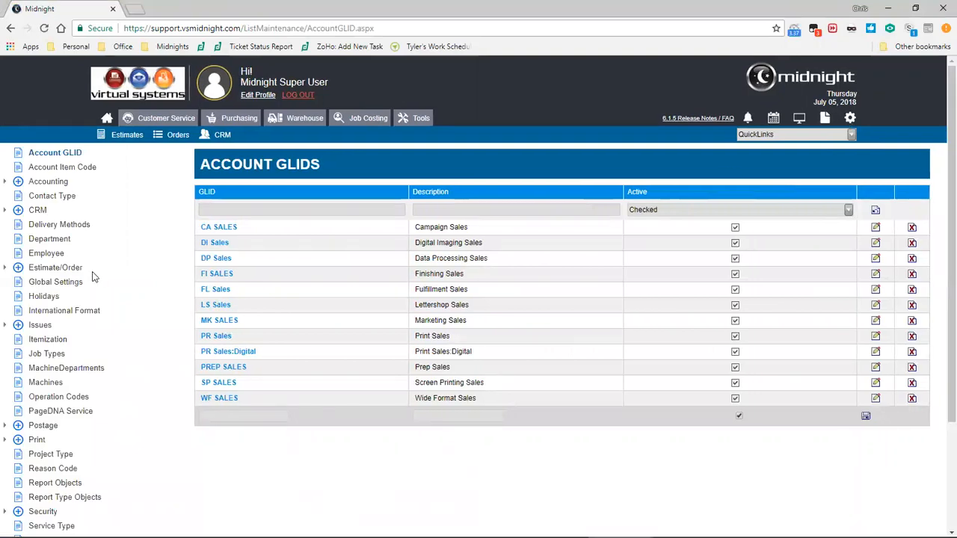
pyautogui.click(7, 268)
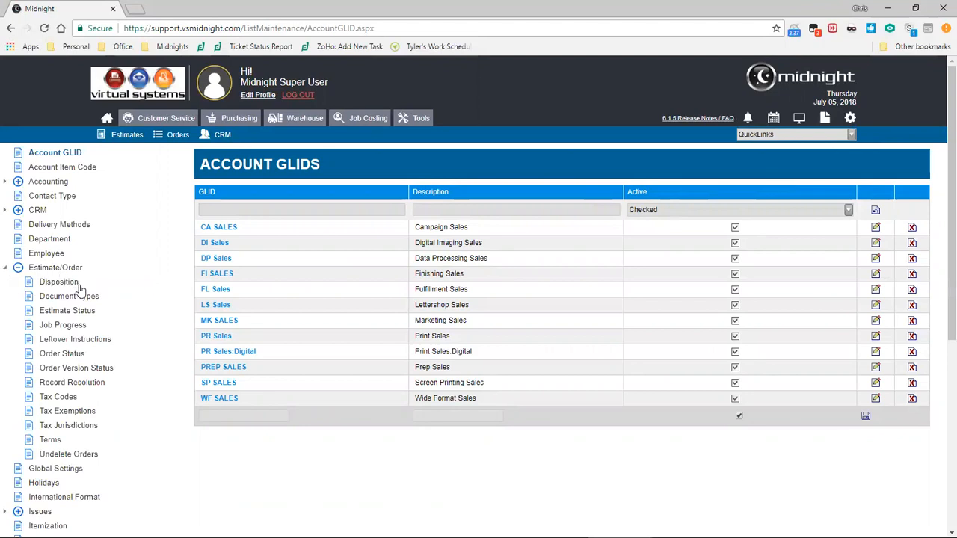
pyautogui.click(105, 368)
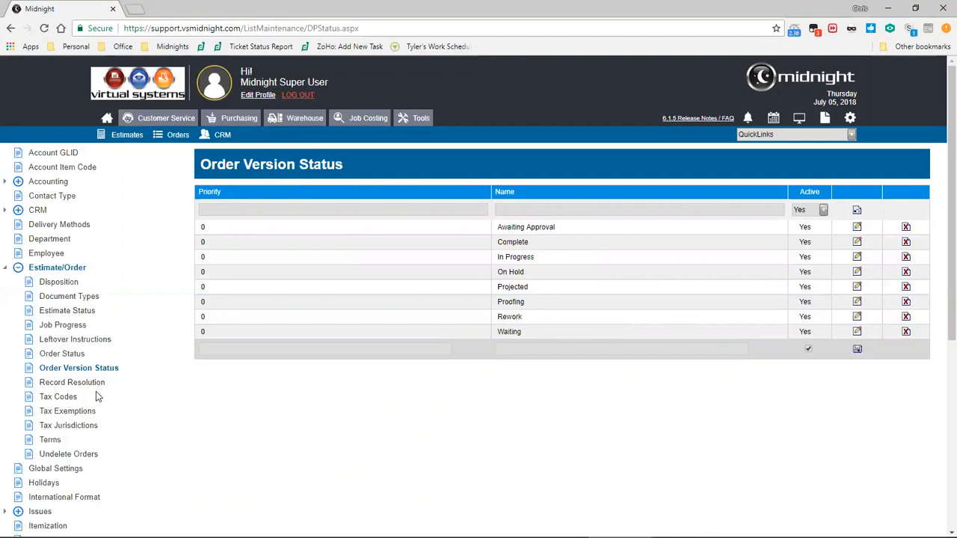
pyautogui.click(69, 456)
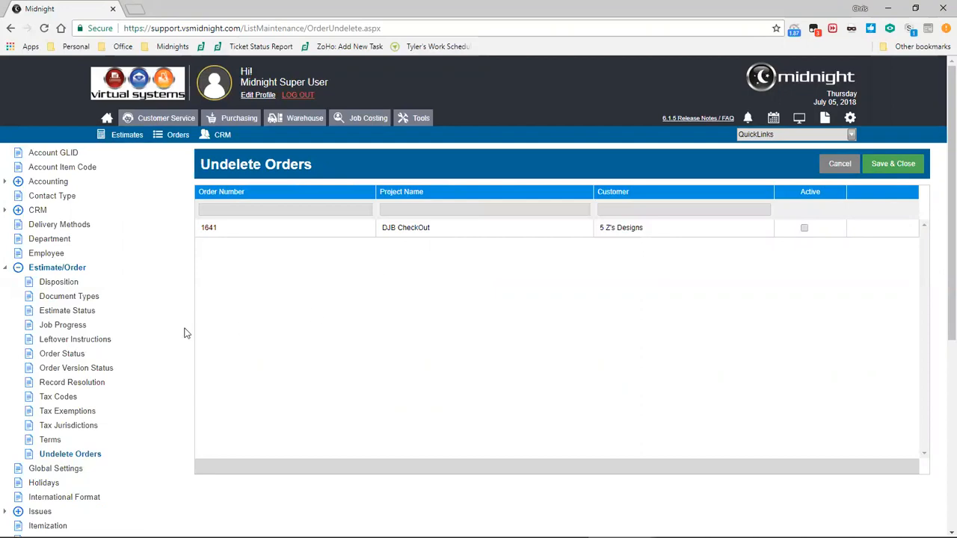
# Open the User Defined Fields maintenance page and display the fields of the Order Version module
pyautogui.scroll(-4, 76, 302)
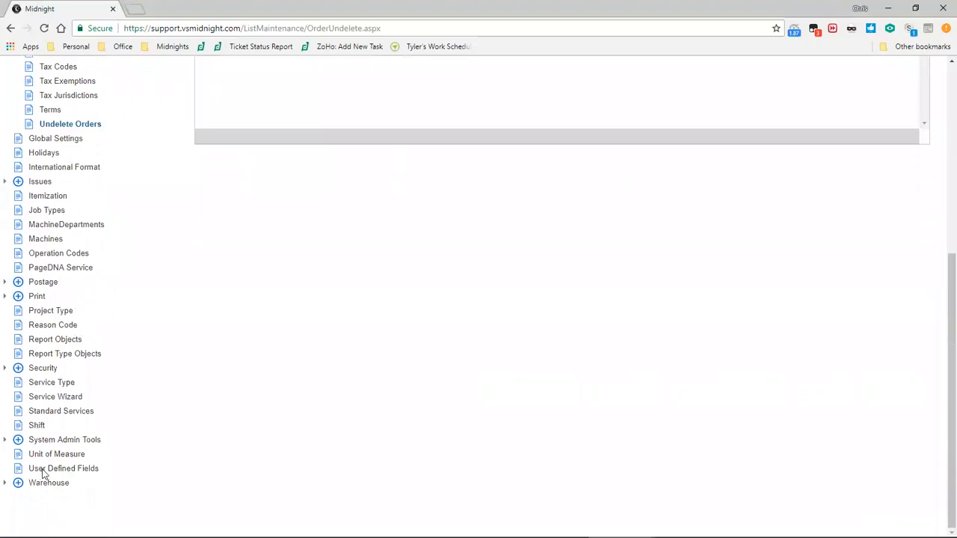
pyautogui.click(43, 472)
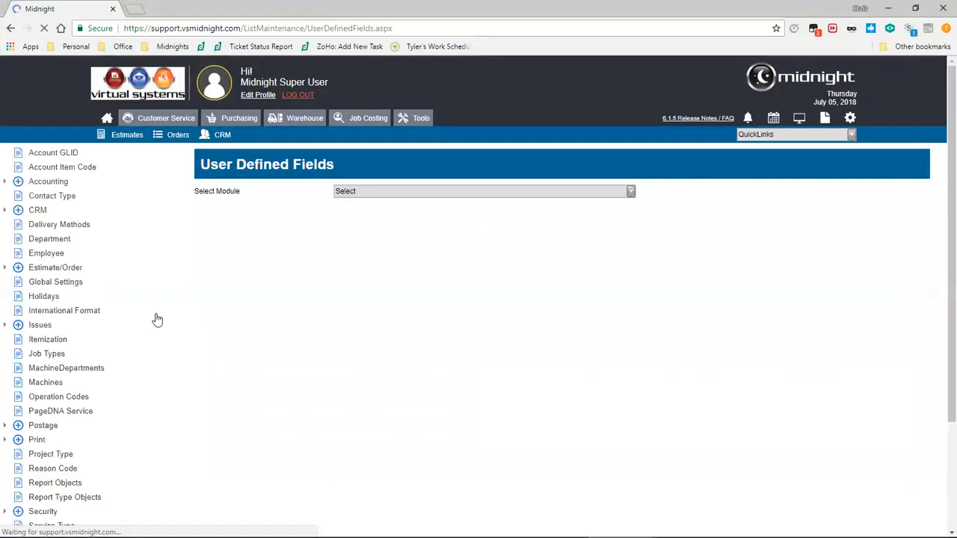
pyautogui.click(363, 192)
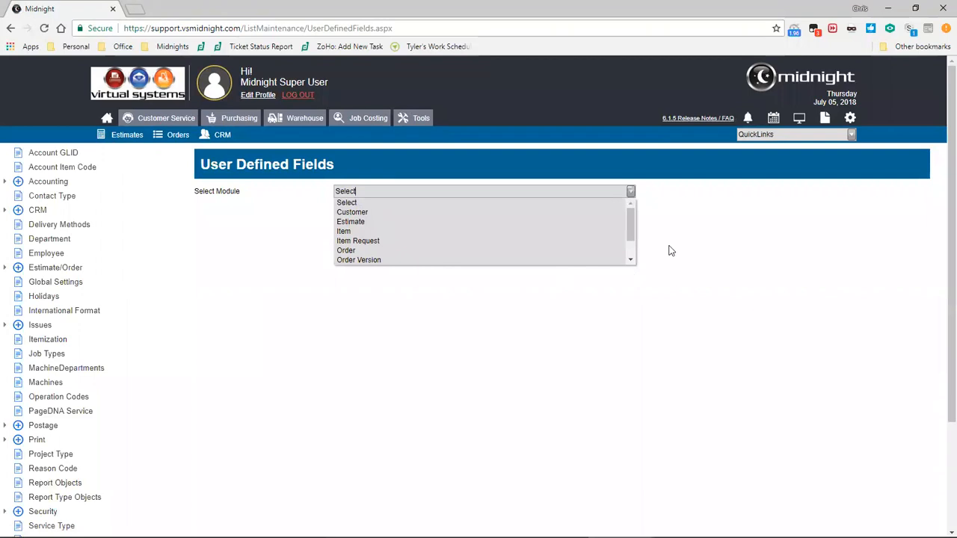
pyautogui.moveTo(637, 226); pyautogui.dragTo(634, 250)
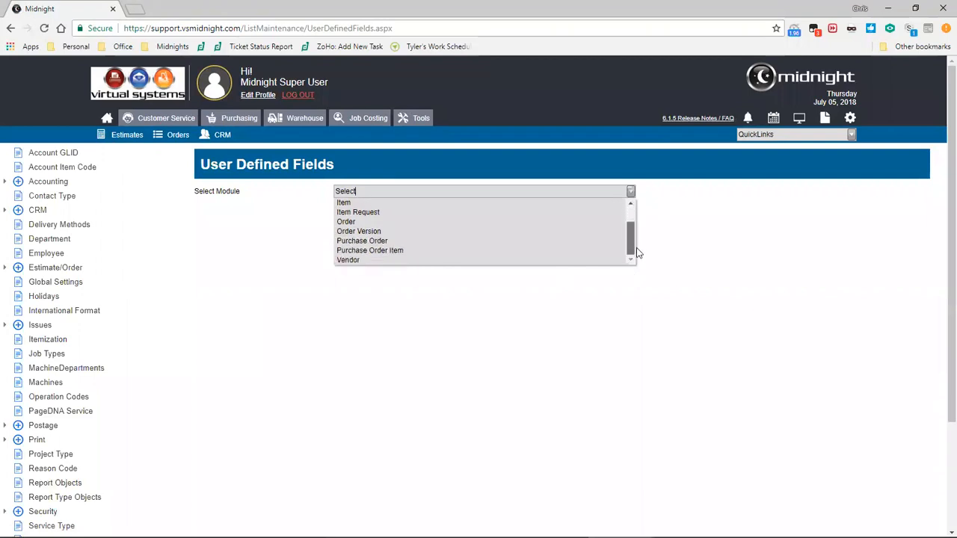
pyautogui.click(372, 233)
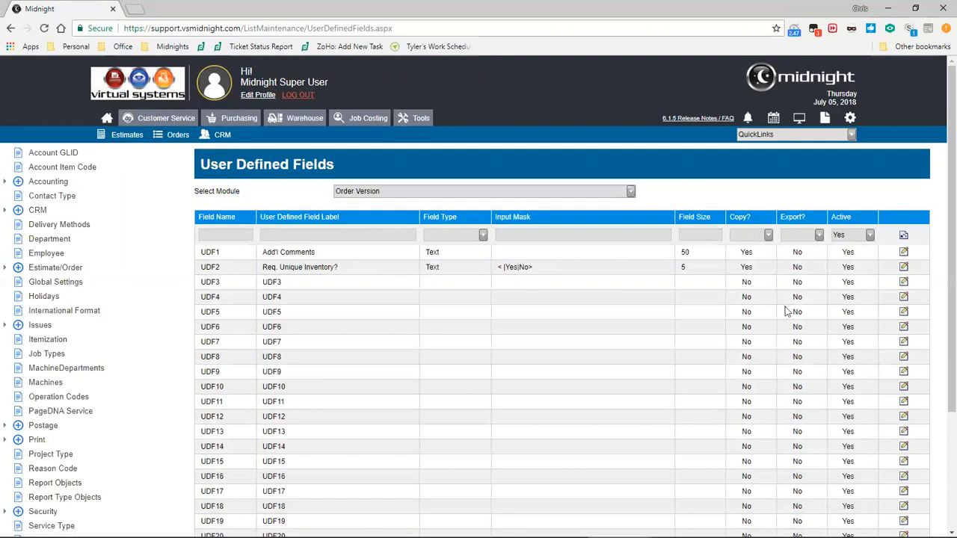
# Open UDF3 for editing, examine its field types, field size and the UDF2 input mask example, and cancel the edit
pyautogui.click(904, 283)
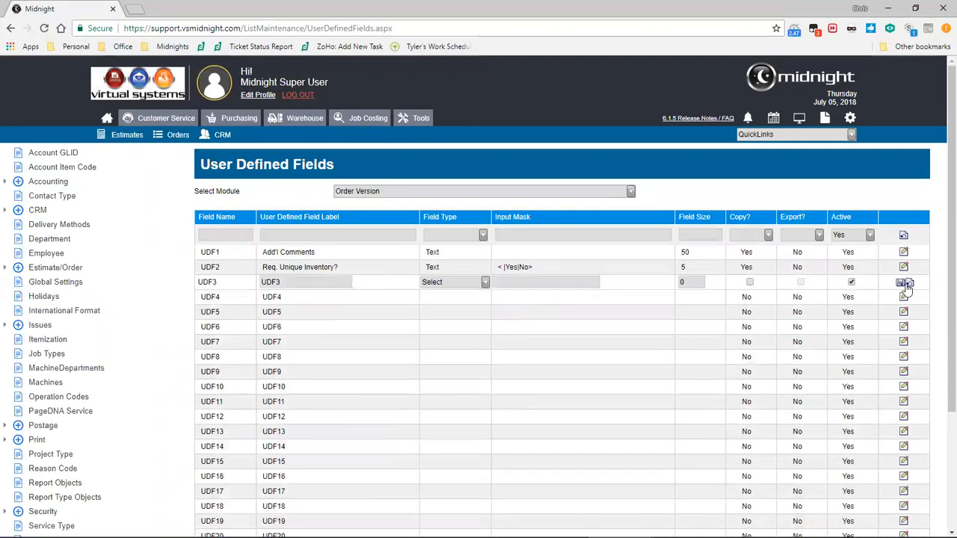
pyautogui.click(295, 282)
pyautogui.click(485, 283)
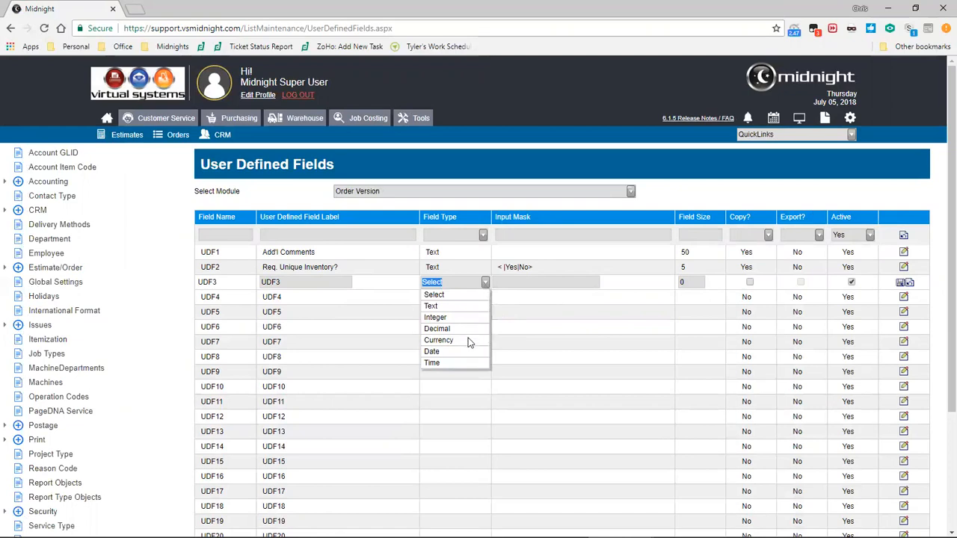
pyautogui.click(485, 282)
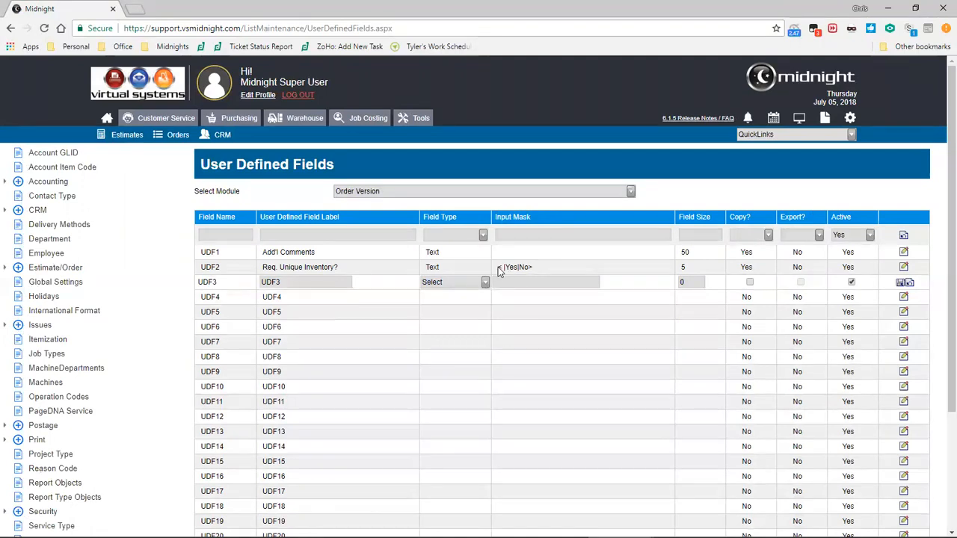
pyautogui.moveTo(497, 270); pyautogui.dragTo(533, 274)
pyautogui.click(521, 270)
pyautogui.click(682, 283)
pyautogui.click(682, 283)
pyautogui.click(907, 282)
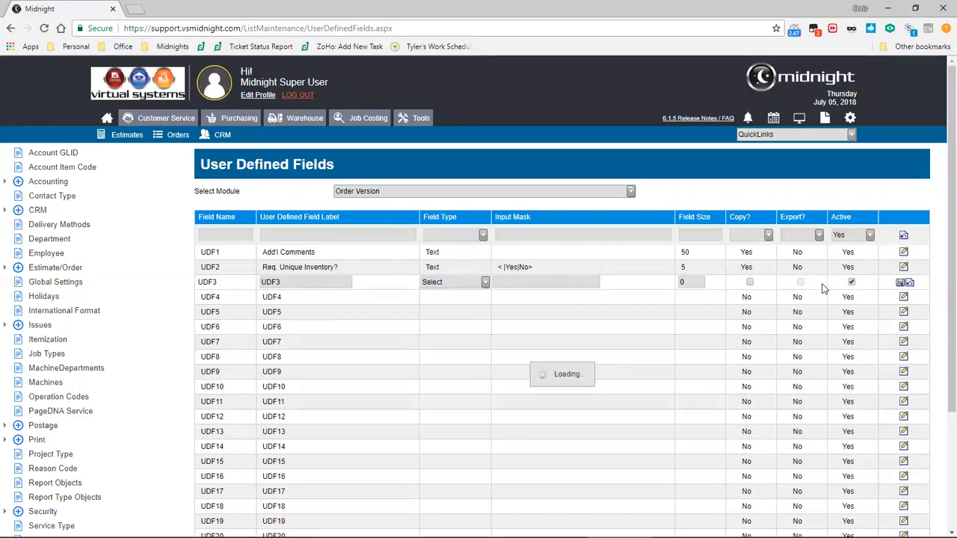
# Examine UDF3's Export setting and the list of modules that support user defined fields, keeping Order Version selected
pyautogui.doubleClick(795, 283)
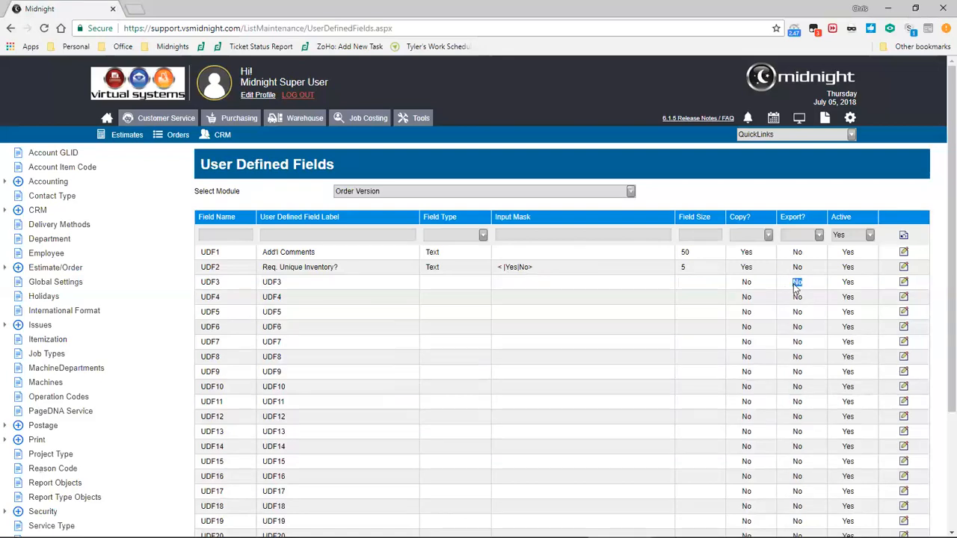
pyautogui.click(630, 192)
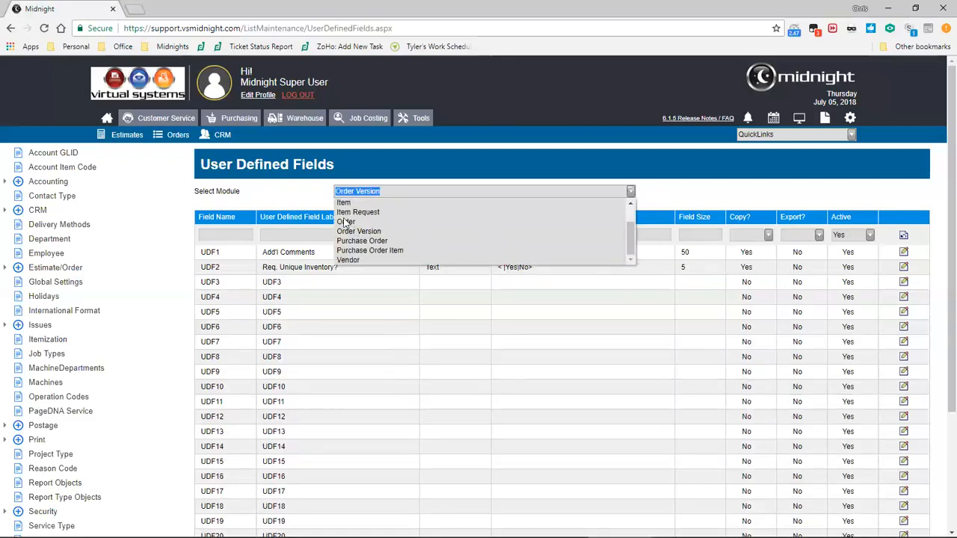
pyautogui.click(808, 285)
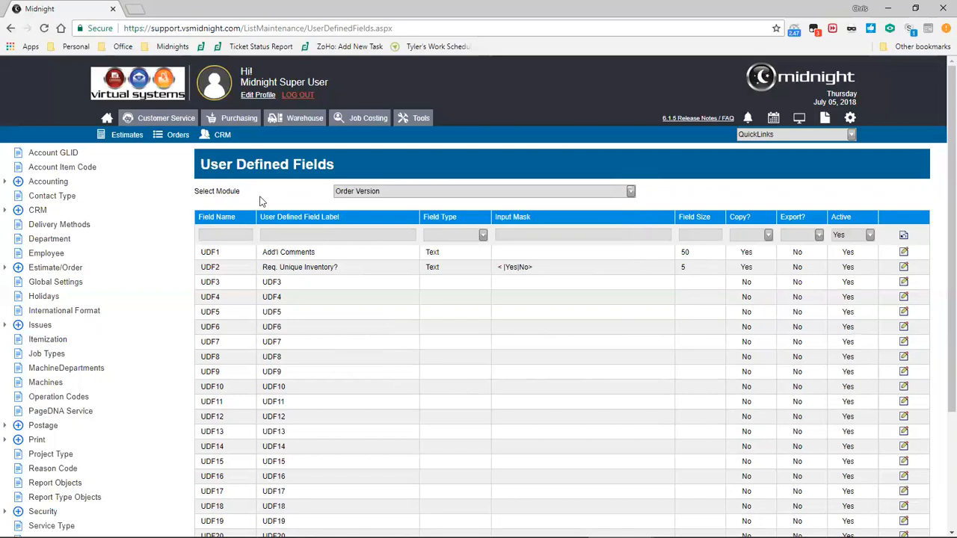
# Go to the orders list and run an extended search with Show Versions enabled
pyautogui.click(179, 137)
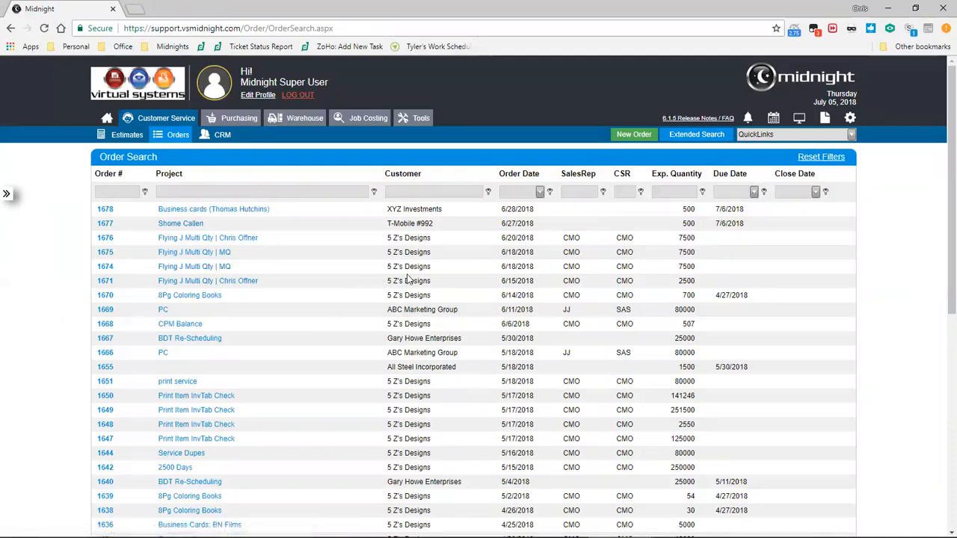
pyautogui.click(700, 138)
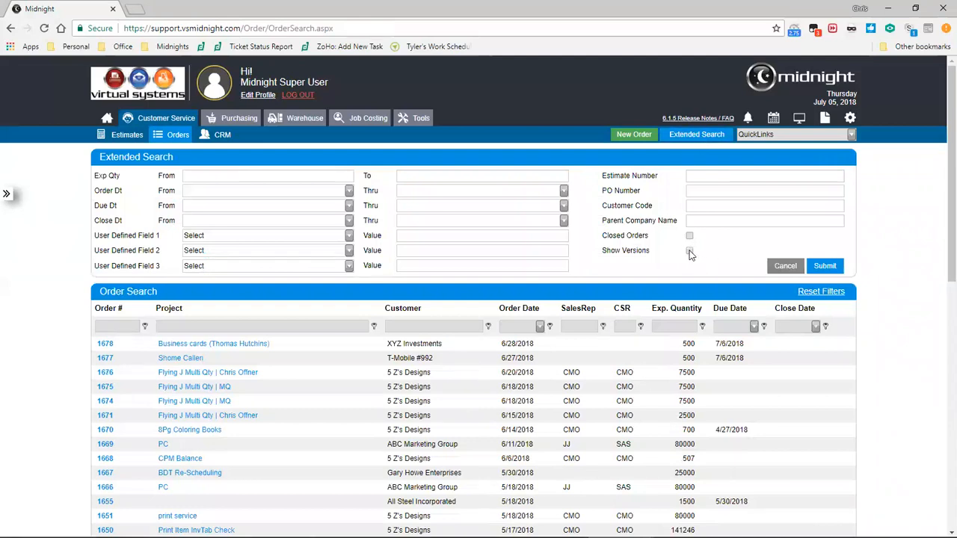
pyautogui.click(813, 268)
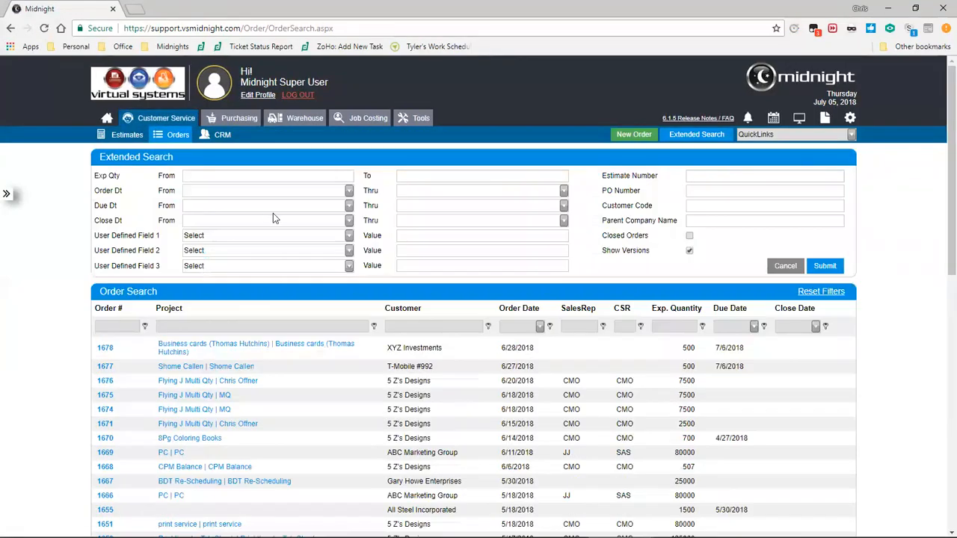
# Filter the orders by the order number of the multi-version Print Item InvTab Check project, and clear the filter
pyautogui.scroll(-3, 273, 213)
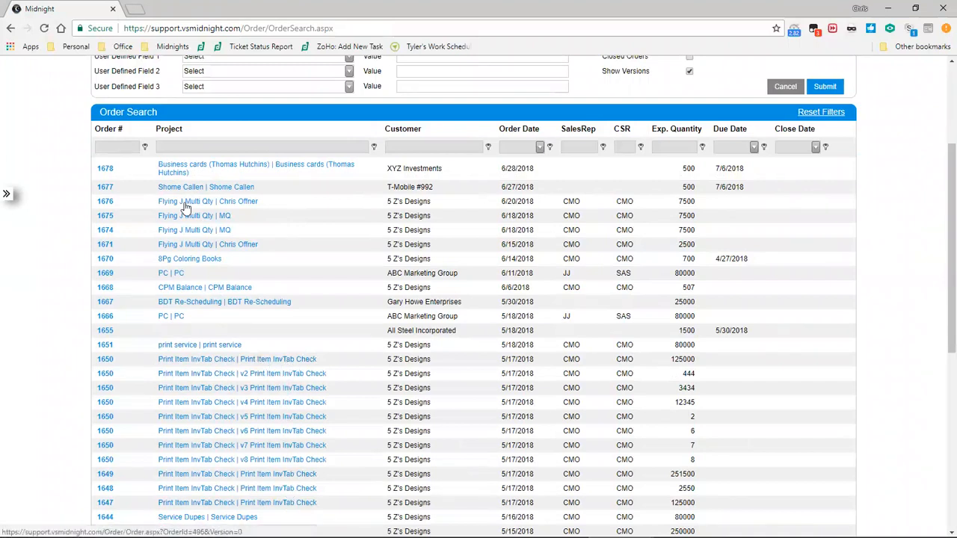
pyautogui.click(132, 148)
pyautogui.write('1650')
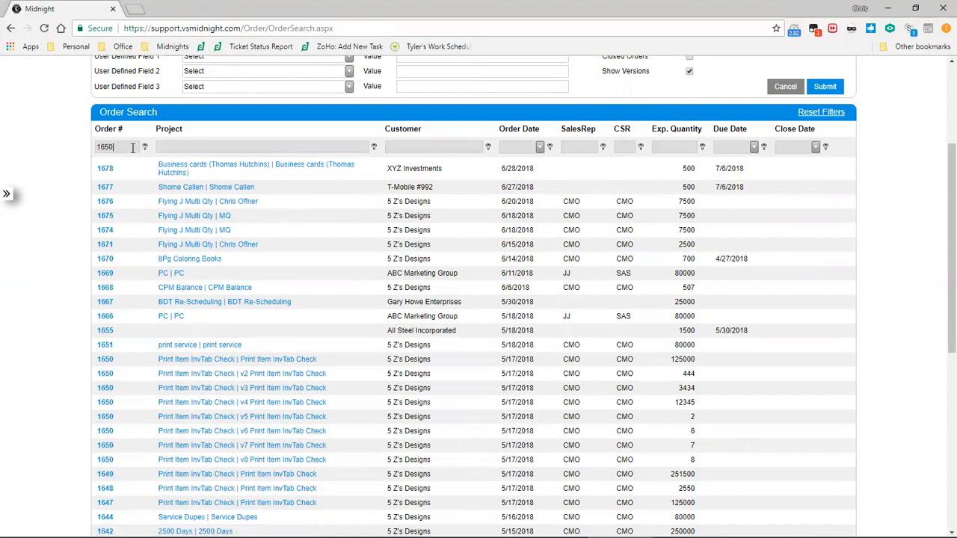
pyautogui.press('Return')
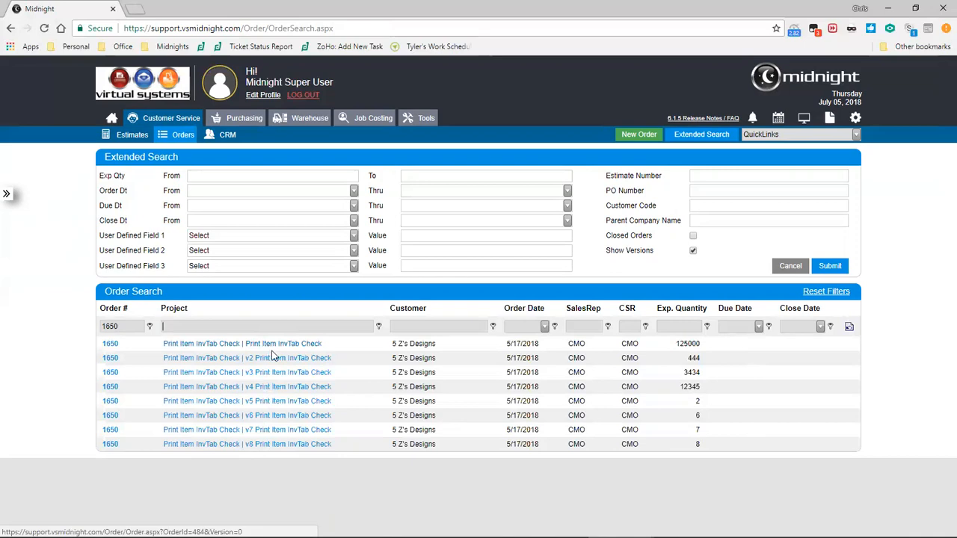
pyautogui.click(850, 329)
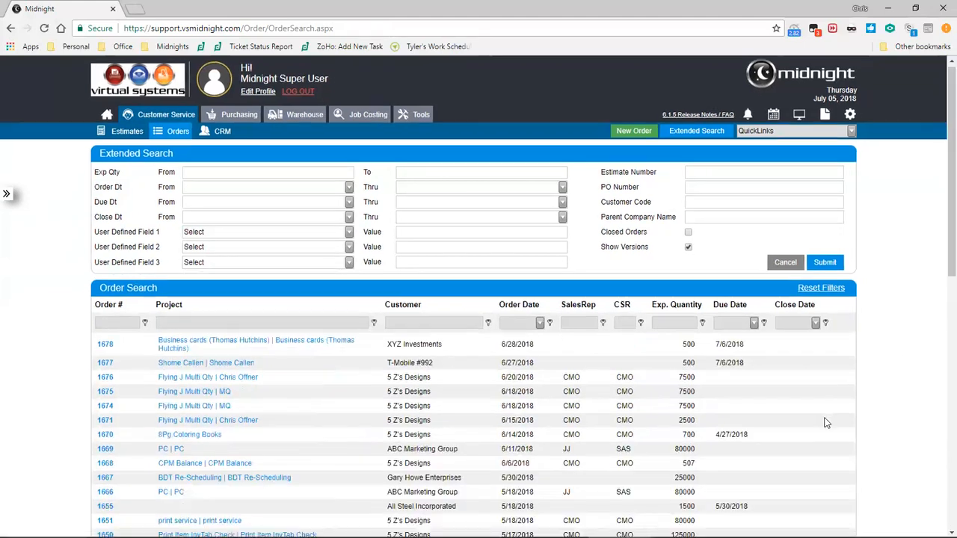
# Open the Business Cards: BN Films order from the search list and display its versions
pyautogui.scroll(-5, 825, 423)
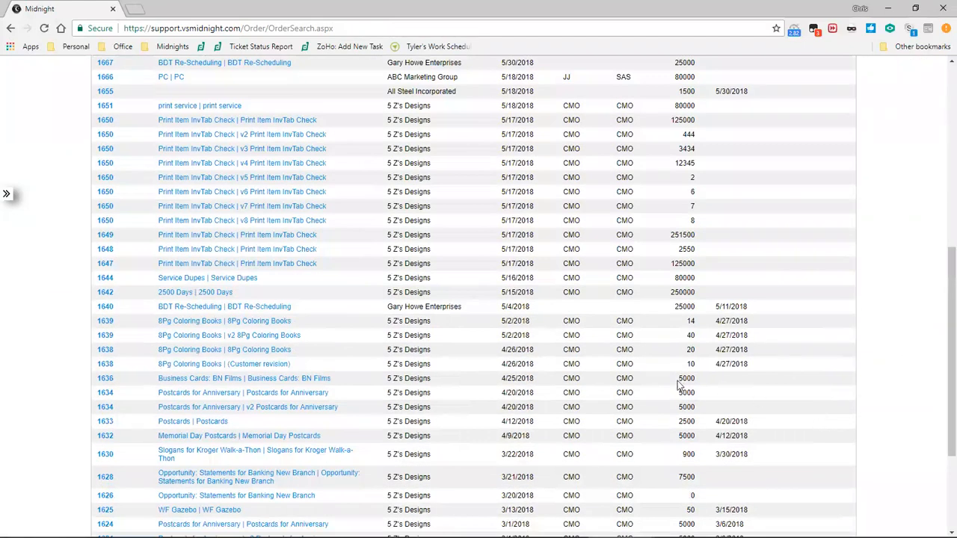
pyautogui.click(263, 382)
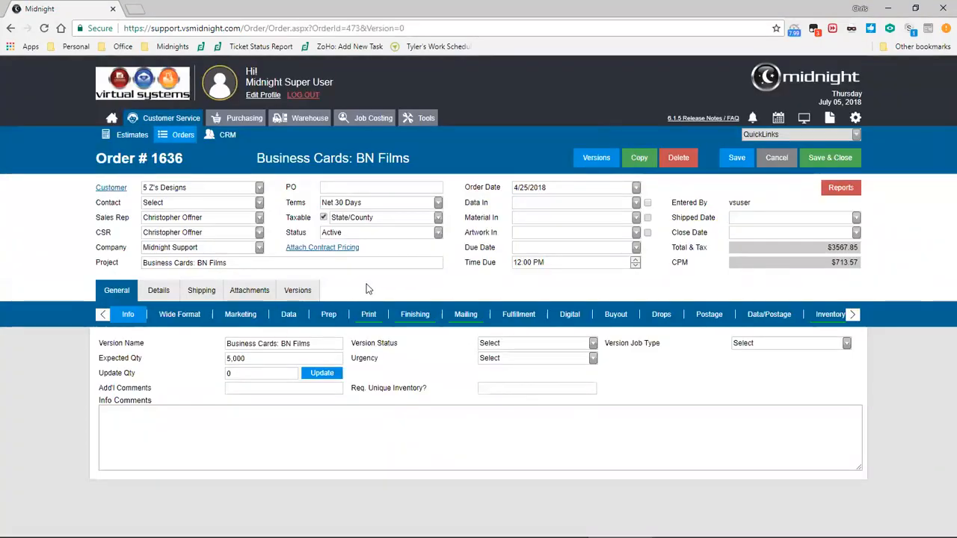
pyautogui.click(302, 291)
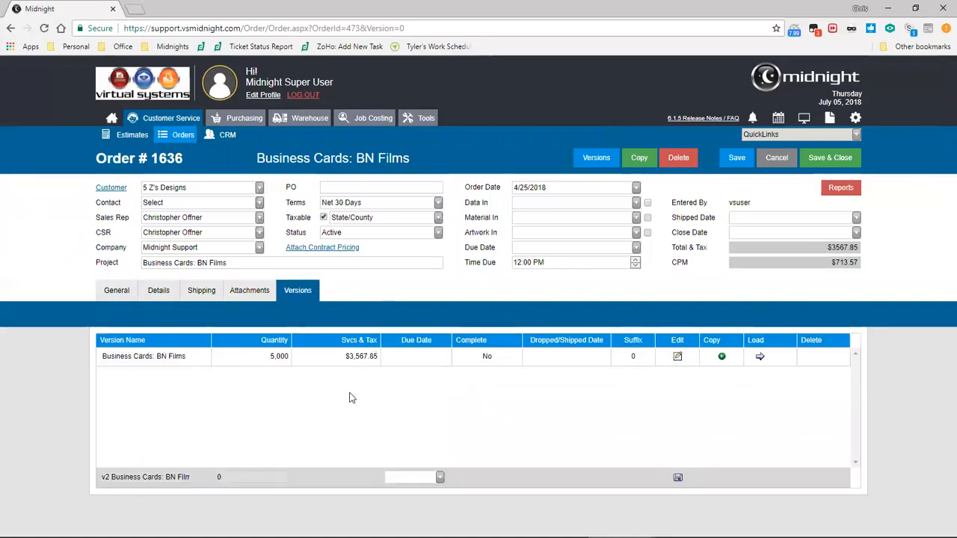
# Examine the version's suffix, the Version parameter in the page address, the order's total and CPM, and the version's quantity
pyautogui.click(634, 356)
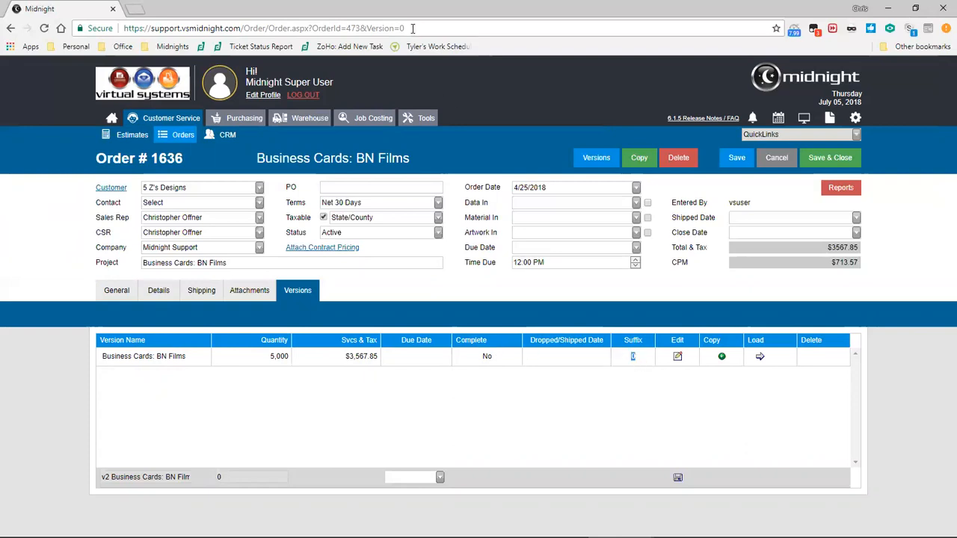
pyautogui.moveTo(412, 29); pyautogui.dragTo(365, 28)
pyautogui.click(374, 27)
pyautogui.moveTo(824, 254); pyautogui.dragTo(859, 249)
pyautogui.click(270, 361)
# Return to the order's general information and examine the Expected Qty field and the Version Status choices, leaving the status unselected
pyautogui.click(119, 293)
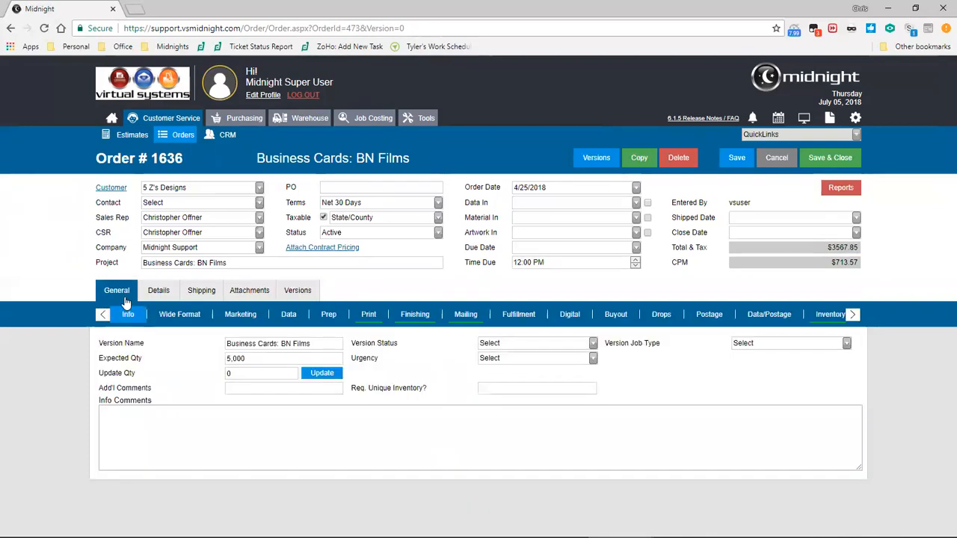
pyautogui.moveTo(249, 359); pyautogui.dragTo(224, 362)
pyautogui.click(211, 366)
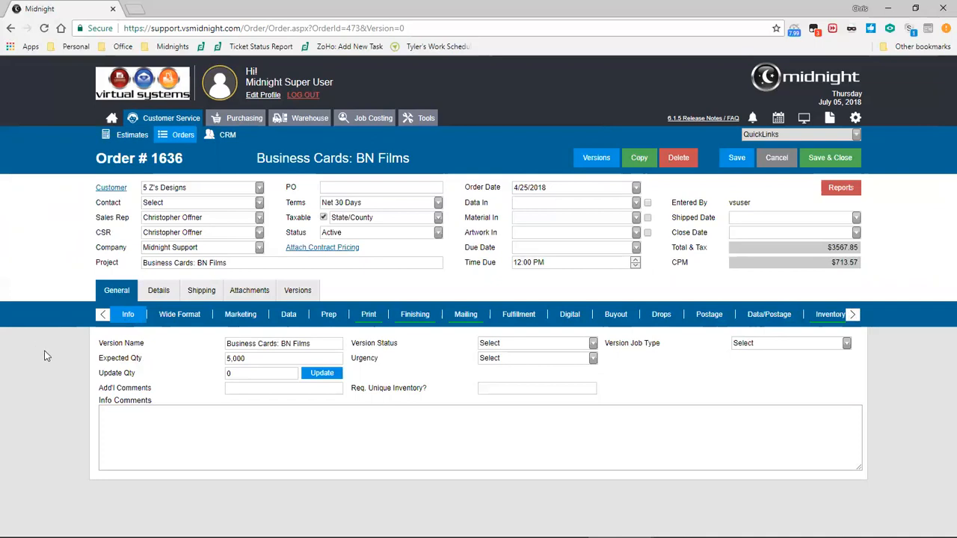
pyautogui.click(592, 345)
pyautogui.moveTo(596, 379)
pyautogui.mouseDown()
pyautogui.moveTo(598, 409)
pyautogui.moveTo(595, 368)
pyautogui.mouseUp()
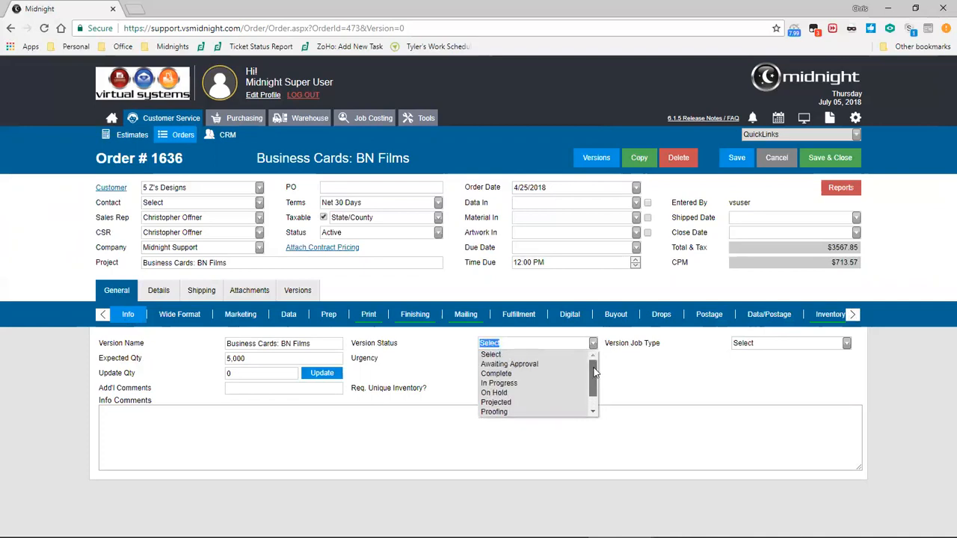
pyautogui.click(619, 373)
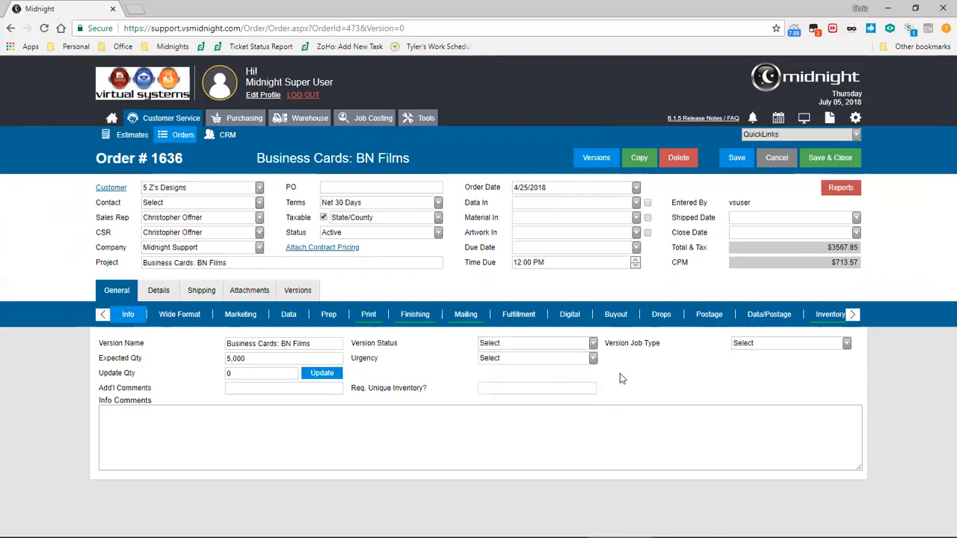
# Examine the version's print, finishing, drops, postage and inventory entries, and return to its general information
pyautogui.click(365, 317)
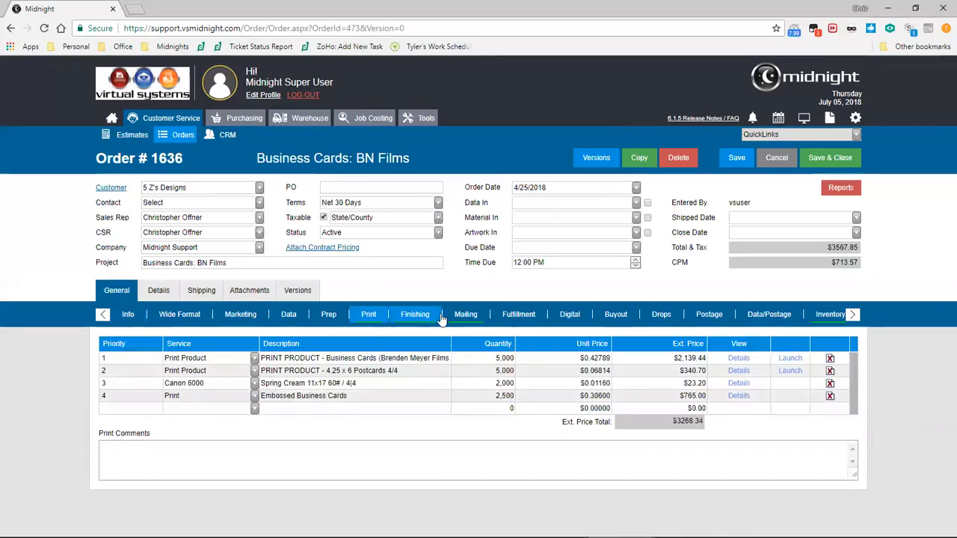
pyautogui.click(437, 317)
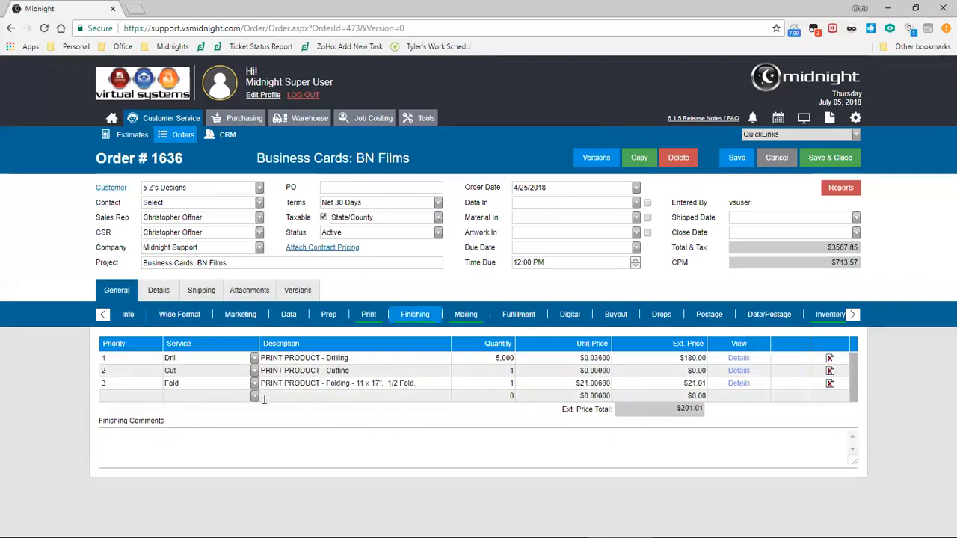
pyautogui.click(652, 320)
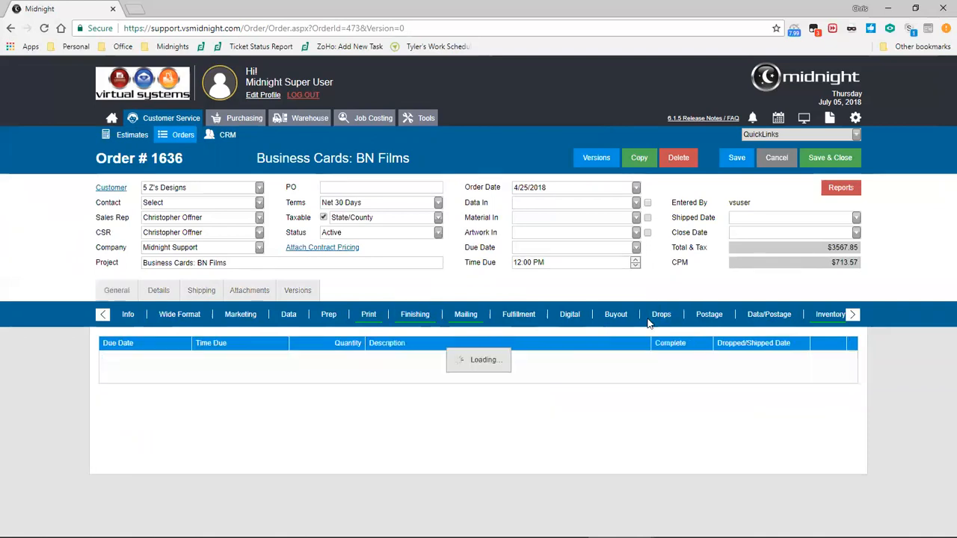
pyautogui.click(179, 360)
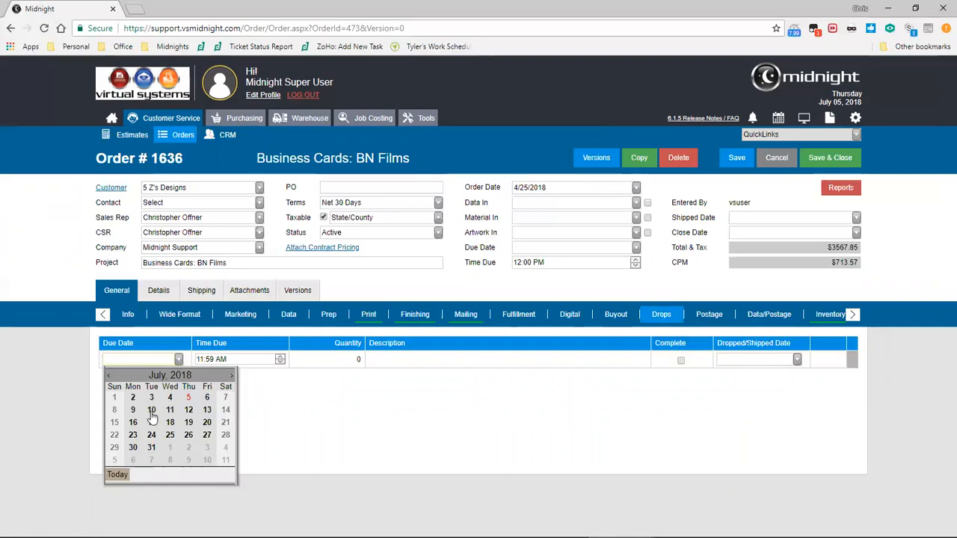
pyautogui.click(430, 412)
pyautogui.click(709, 314)
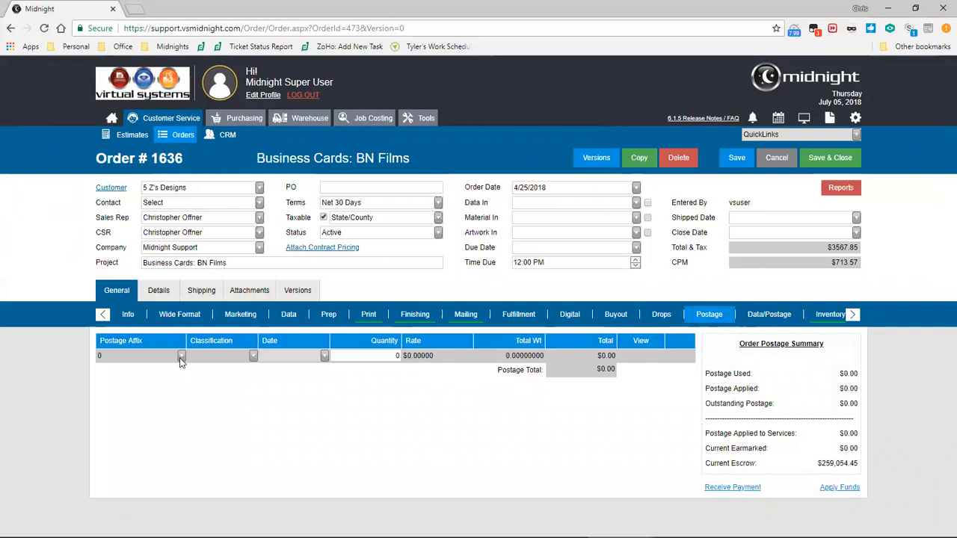
pyautogui.click(828, 314)
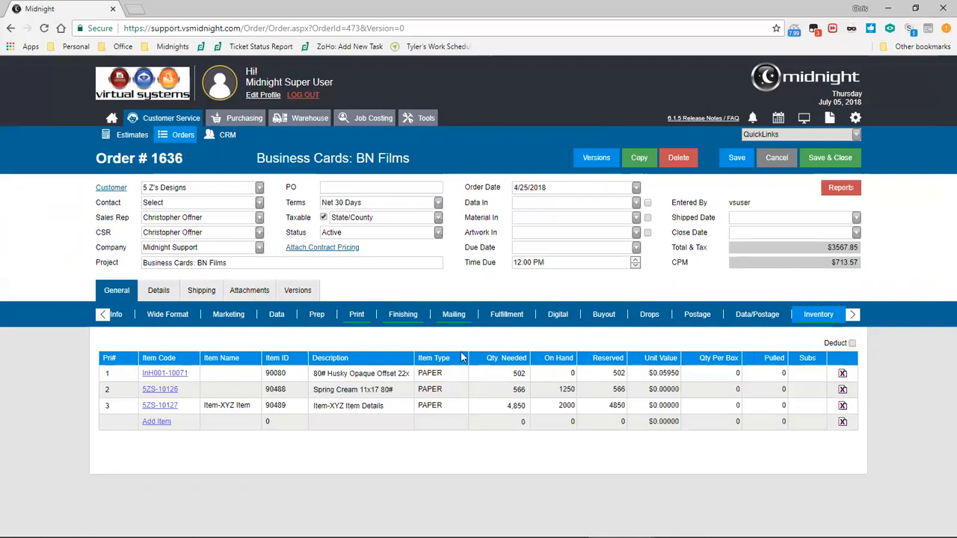
pyautogui.click(131, 319)
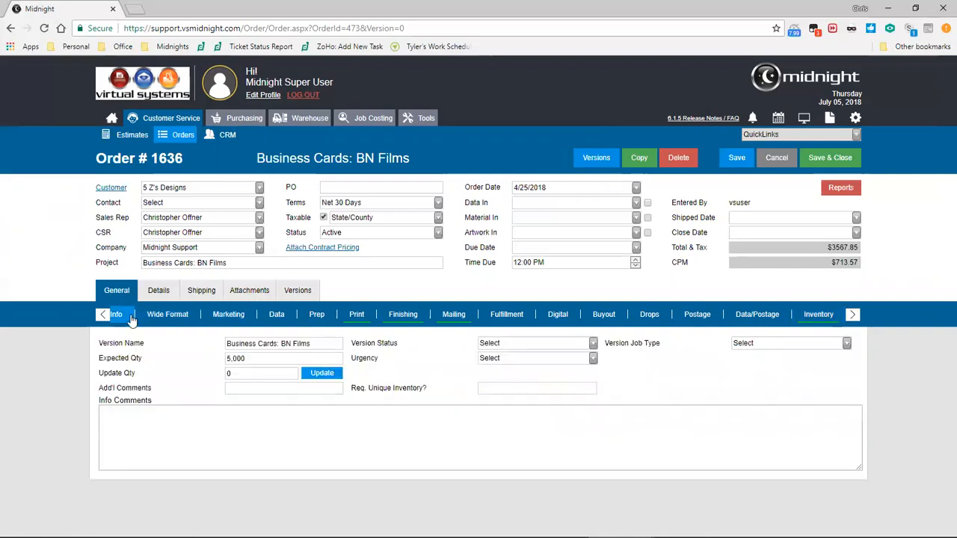
# Copy the Business Cards: BN Films order to a new order and check the copy's total
pyautogui.click(249, 389)
pyautogui.click(637, 247)
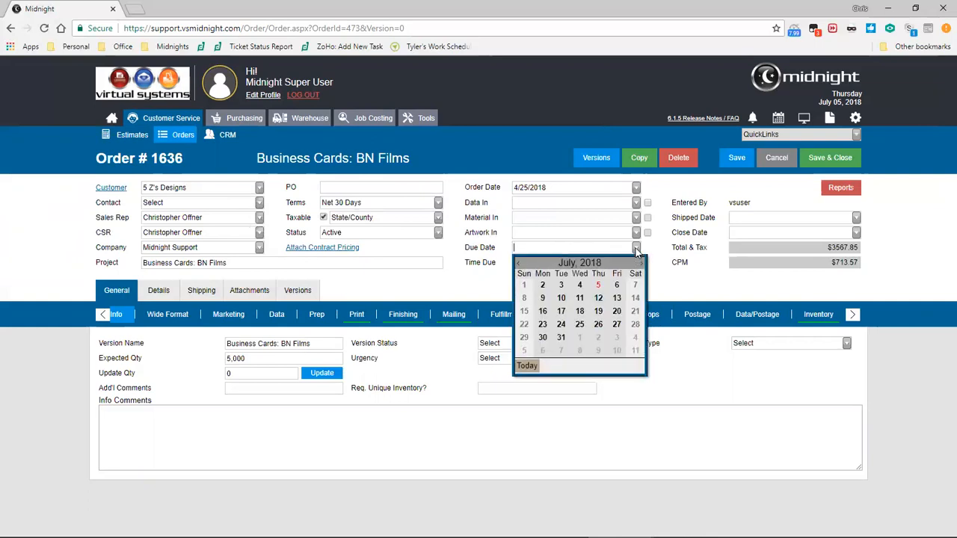
pyautogui.click(636, 248)
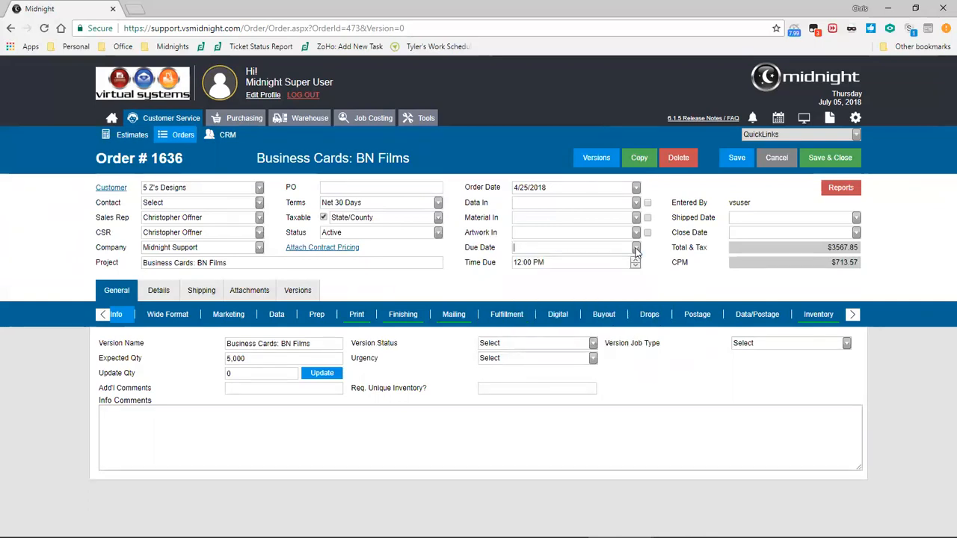
pyautogui.click(646, 157)
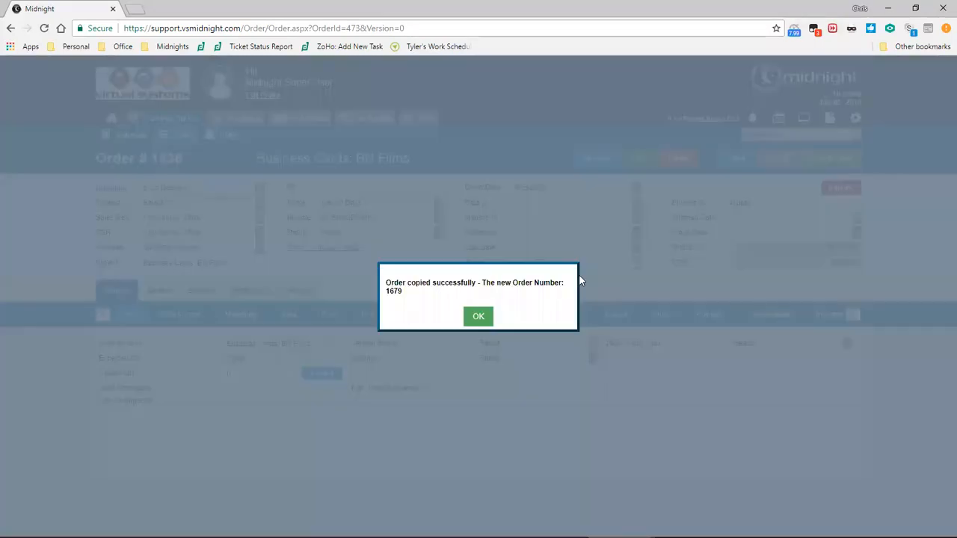
pyautogui.click(465, 317)
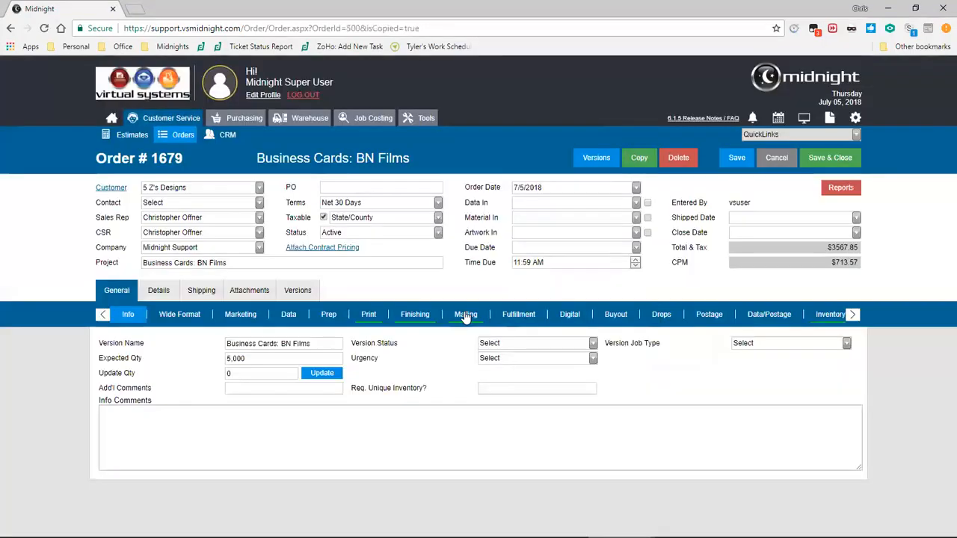
pyautogui.moveTo(827, 247); pyautogui.dragTo(859, 247)
pyautogui.click(838, 252)
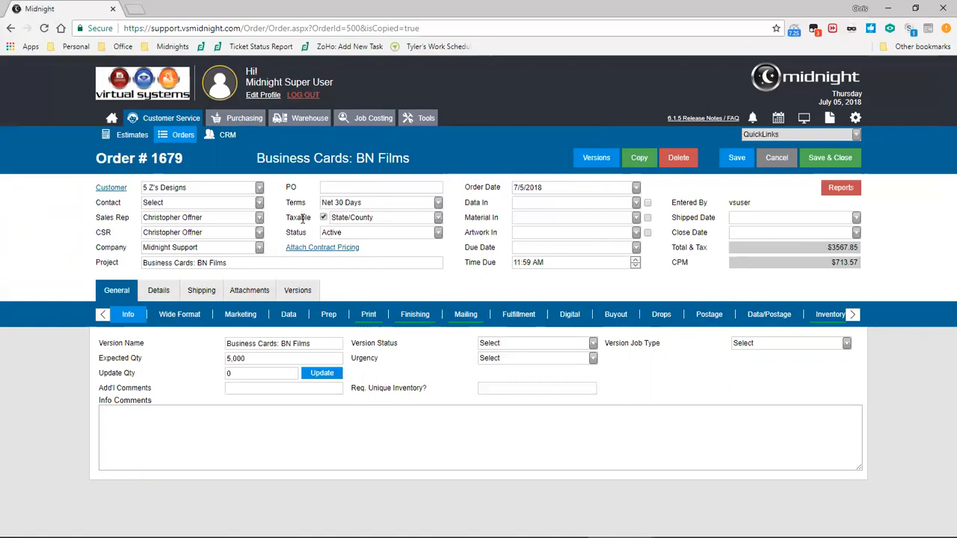
# Set the copied order's due date to 7/13/2018, save the order, and check its drops
pyautogui.click(636, 247)
pyautogui.click(617, 299)
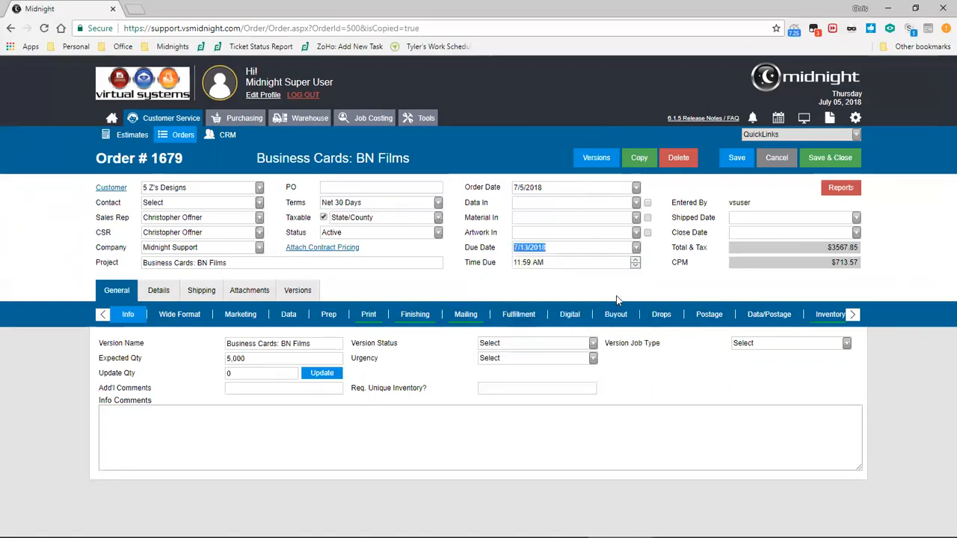
pyautogui.click(737, 158)
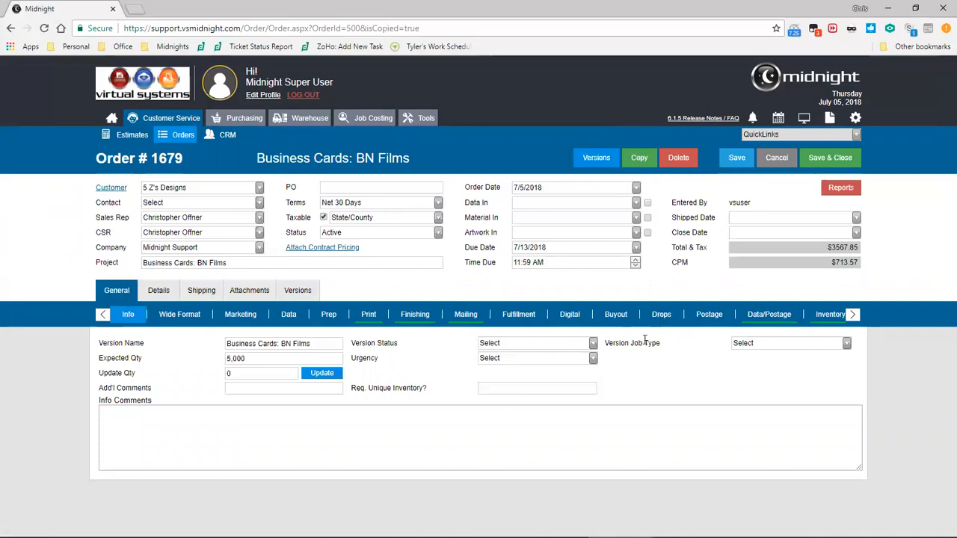
pyautogui.click(658, 315)
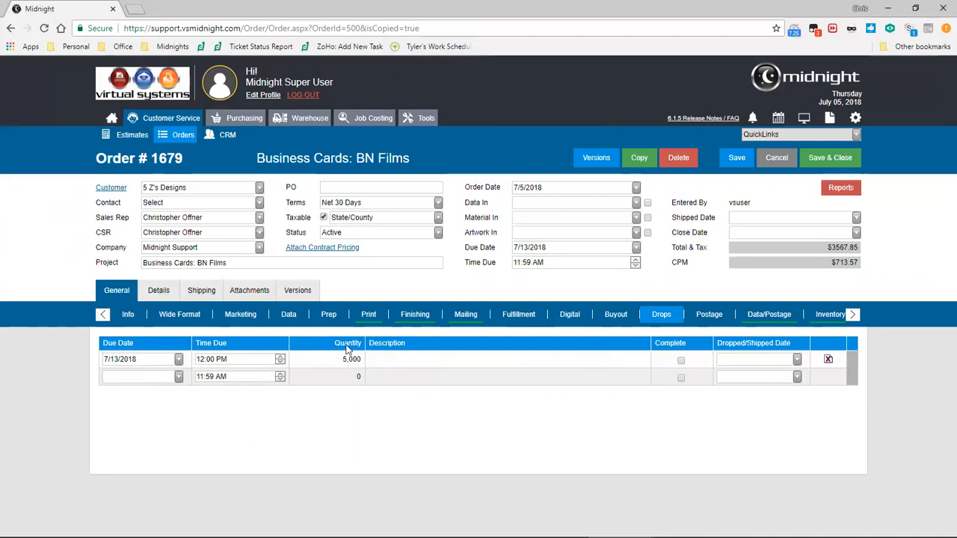
# Set the version's status to On Hold, its urgency to Medium and its job type to On Demand
pyautogui.click(129, 317)
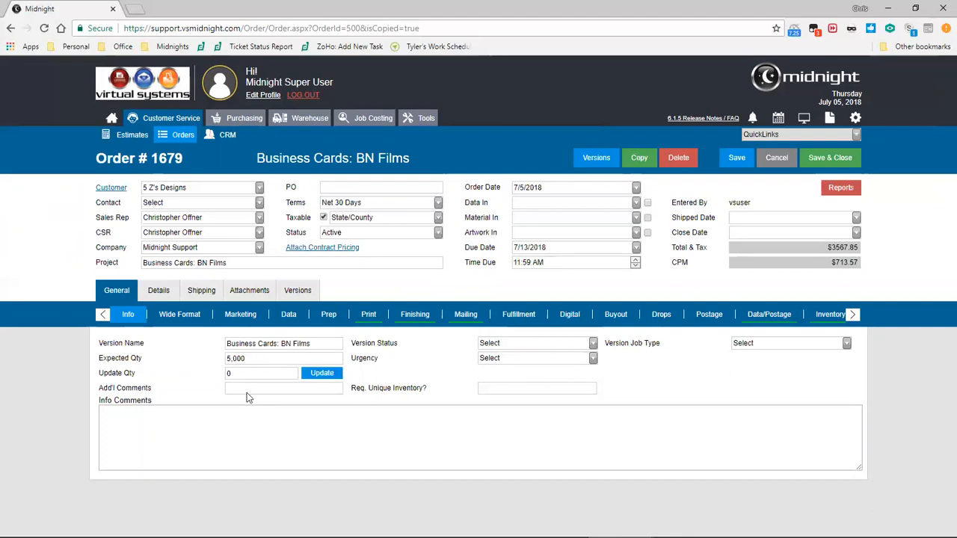
pyautogui.click(593, 343)
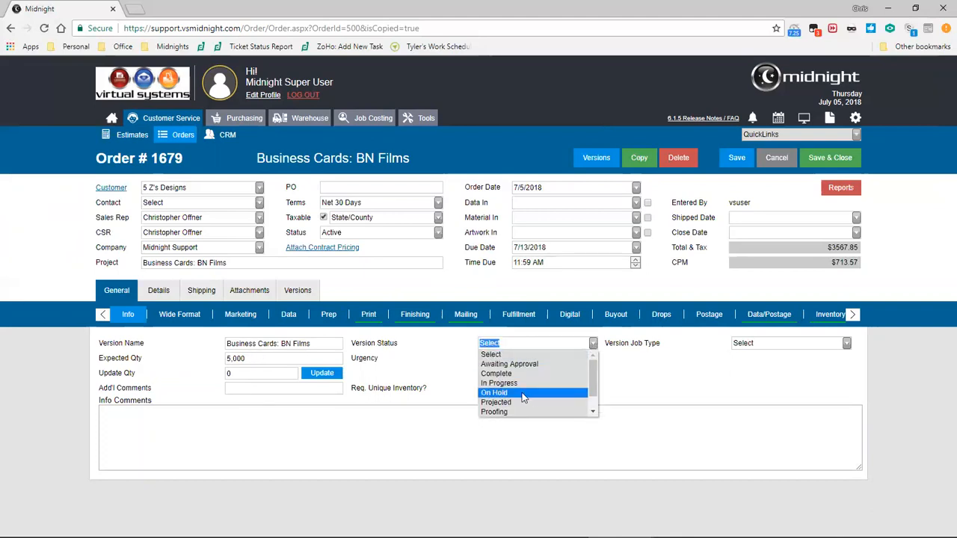
pyautogui.click(512, 390)
pyautogui.click(591, 359)
pyautogui.click(551, 398)
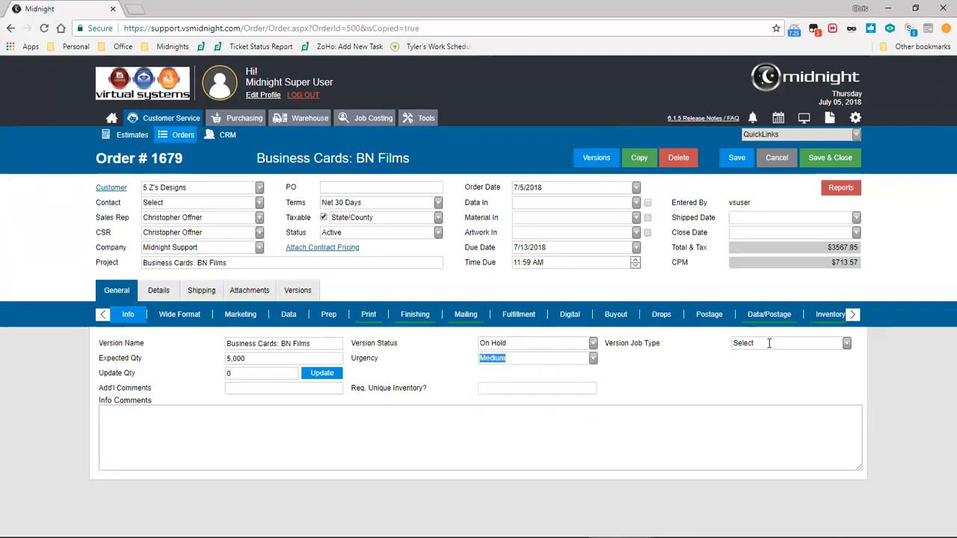
pyautogui.click(770, 343)
pyautogui.click(761, 380)
# Enter "Send Proof before completing 95%+" as the version's additional comment and save the order
pyautogui.click(313, 387)
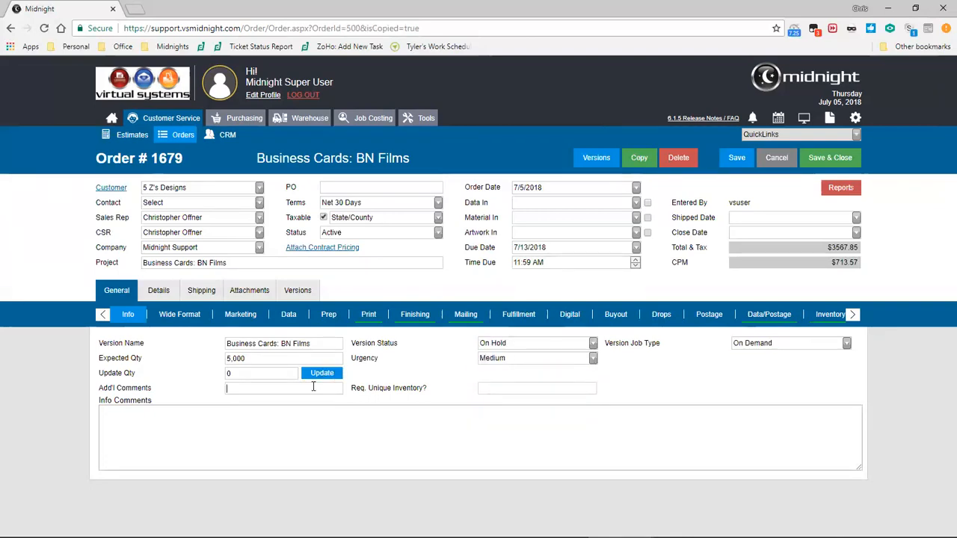
pyautogui.write('Send Proof before completing 95%+')
pyautogui.click(739, 160)
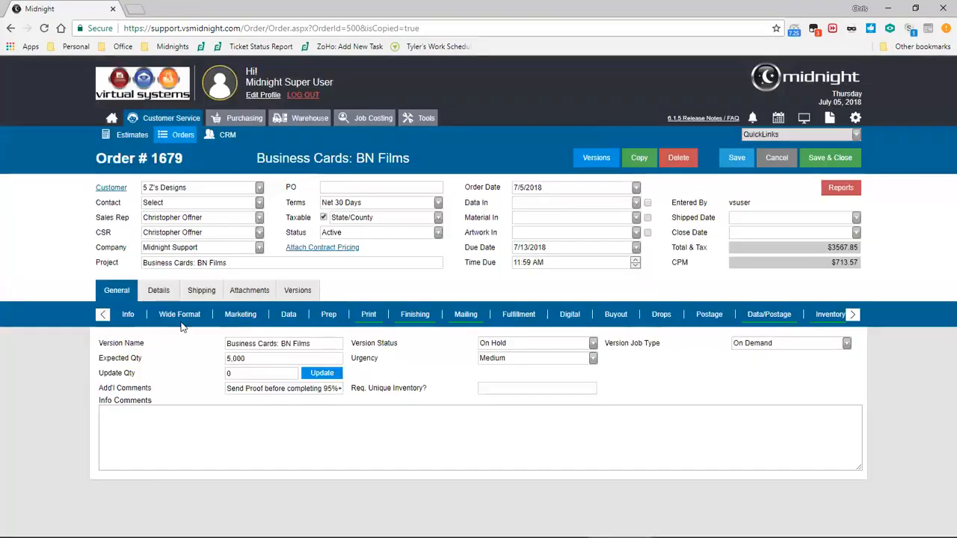
# Display the order's details and examine the order-level Expected Qty
pyautogui.click(829, 320)
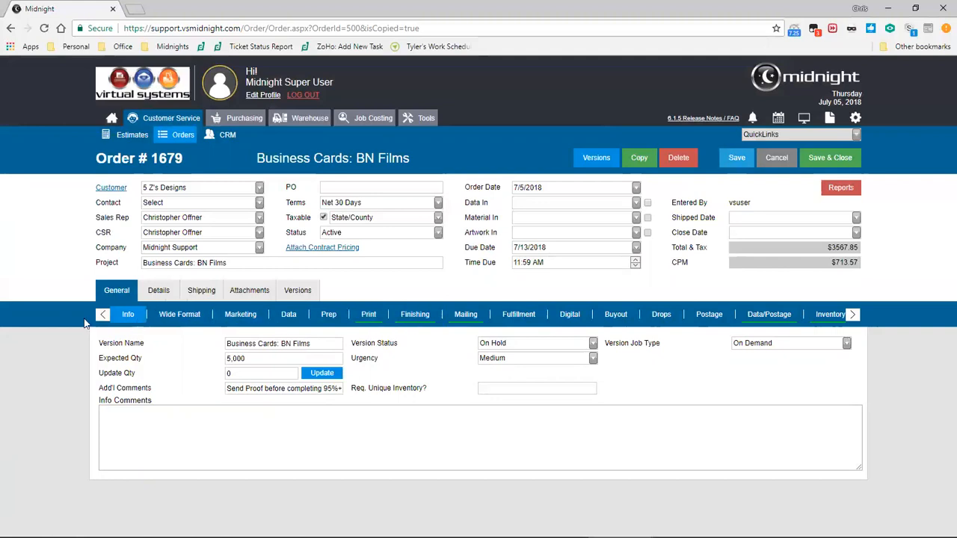
pyautogui.click(158, 293)
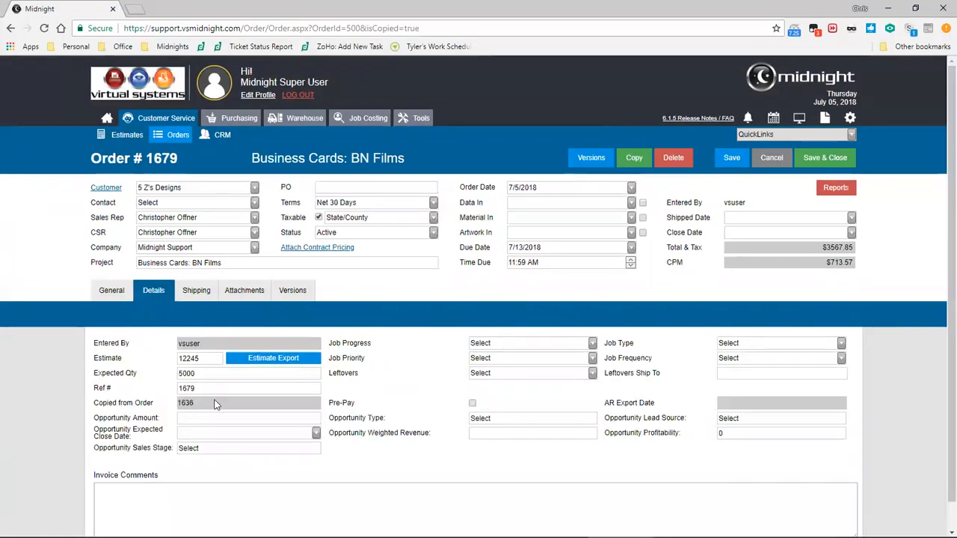
pyautogui.moveTo(196, 374); pyautogui.dragTo(177, 377)
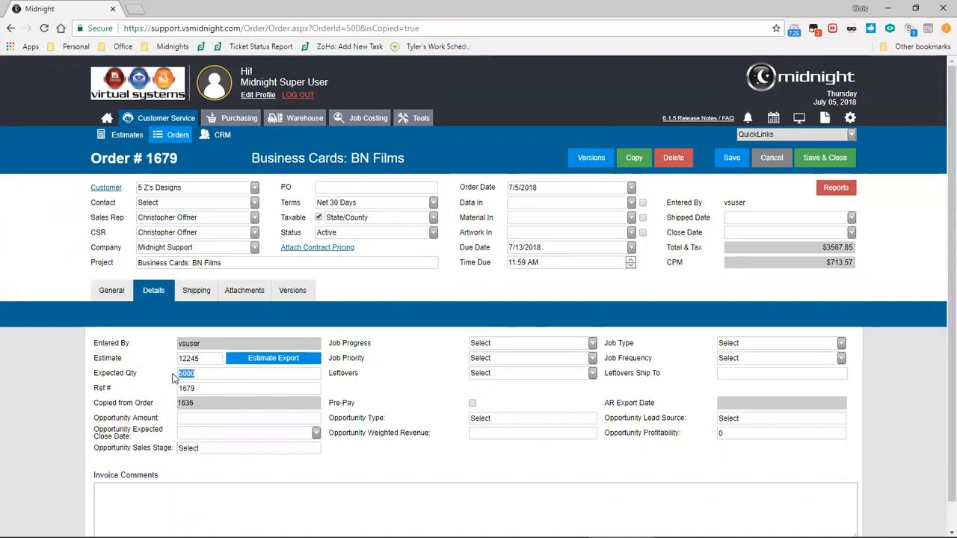
pyautogui.click(194, 371)
# Copy the order's first version to a new version with quantity 2,500 and due date 7/20/2018
pyautogui.click(290, 298)
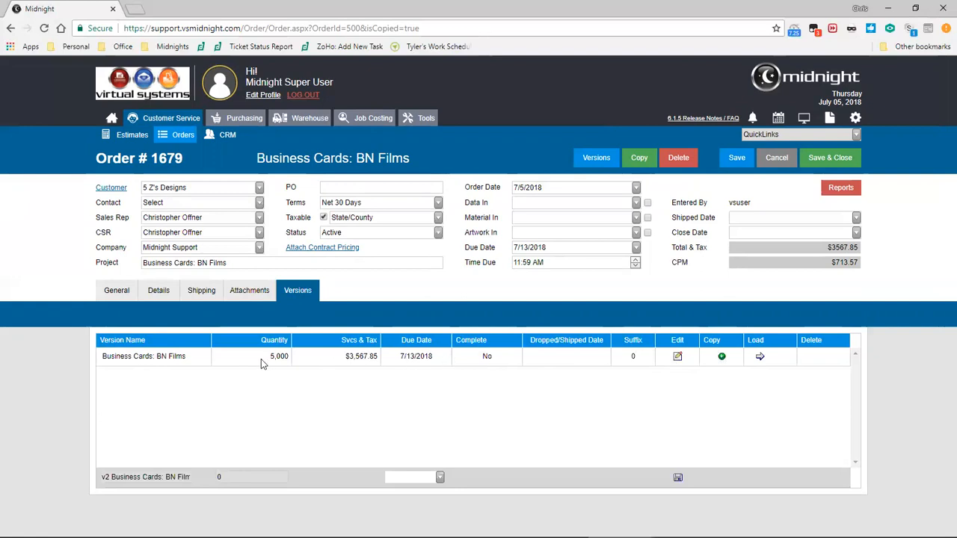
pyautogui.click(720, 358)
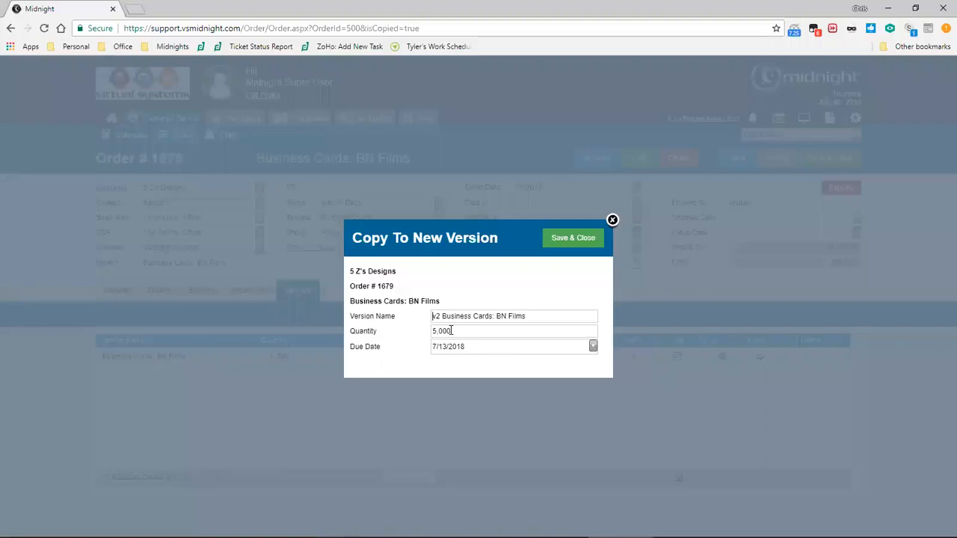
pyautogui.moveTo(453, 330); pyautogui.dragTo(428, 332)
pyautogui.write('2,500')
pyautogui.click(593, 346)
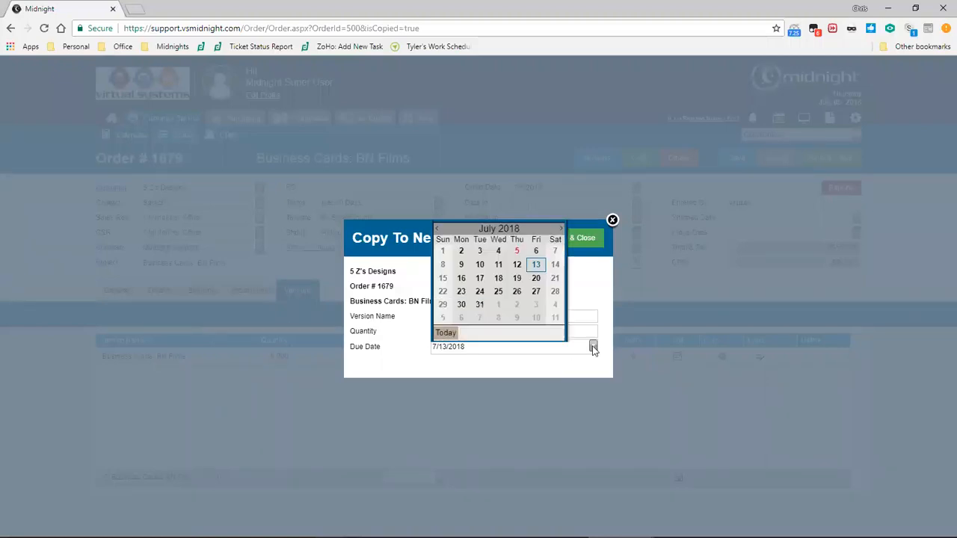
pyautogui.click(536, 278)
pyautogui.click(574, 243)
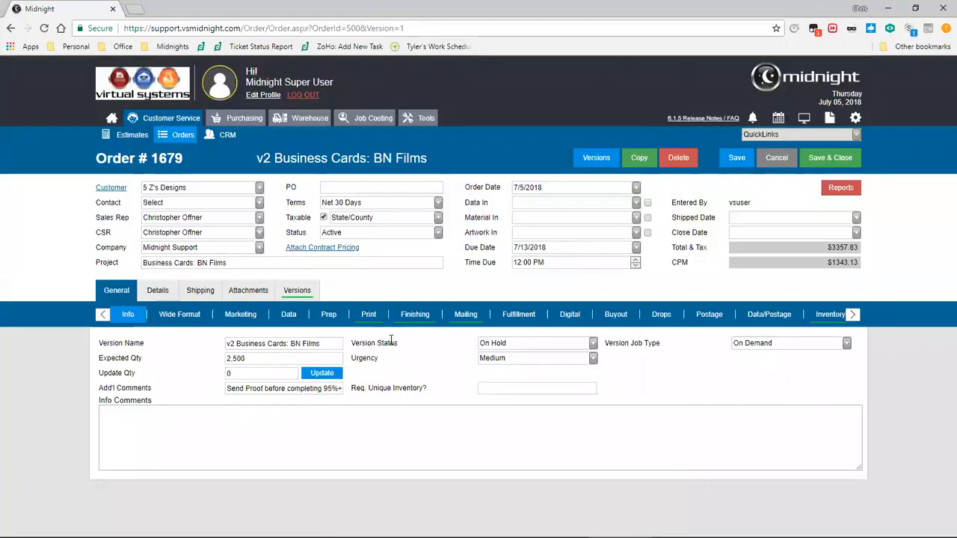
# Try to add a third version named v3 Business Cards: BN Films with quantity 7,011 and due date 7/27/2018
pyautogui.click(297, 291)
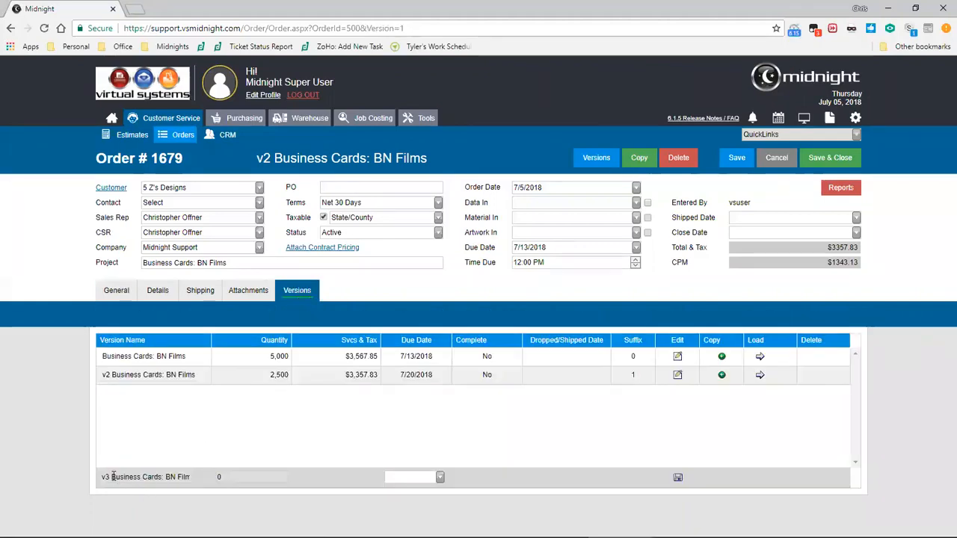
pyautogui.moveTo(104, 476); pyautogui.dragTo(216, 482)
pyautogui.click(107, 477)
pyautogui.moveTo(105, 477); pyautogui.dragTo(116, 477)
pyautogui.press('Tab')
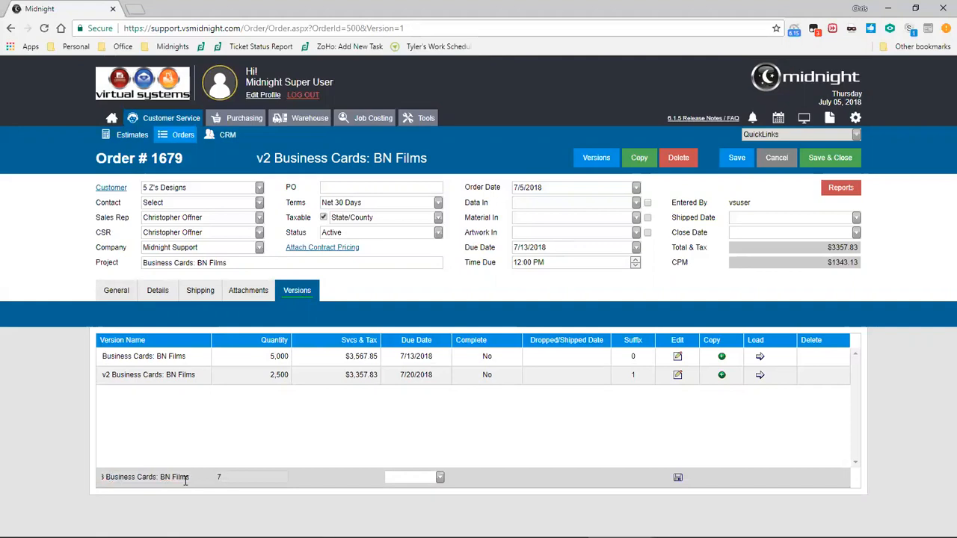
pyautogui.write('7,011')
pyautogui.click(440, 478)
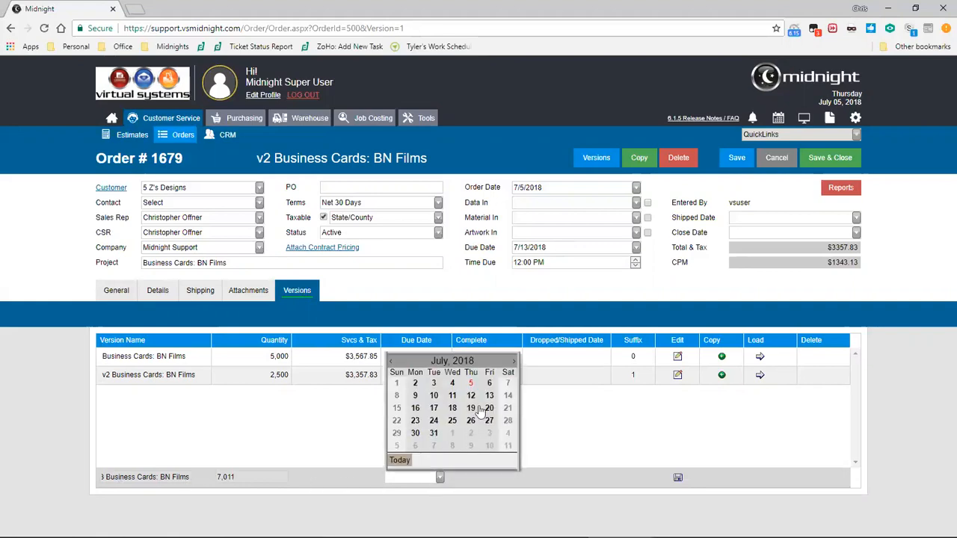
pyautogui.click(489, 420)
pyautogui.click(678, 479)
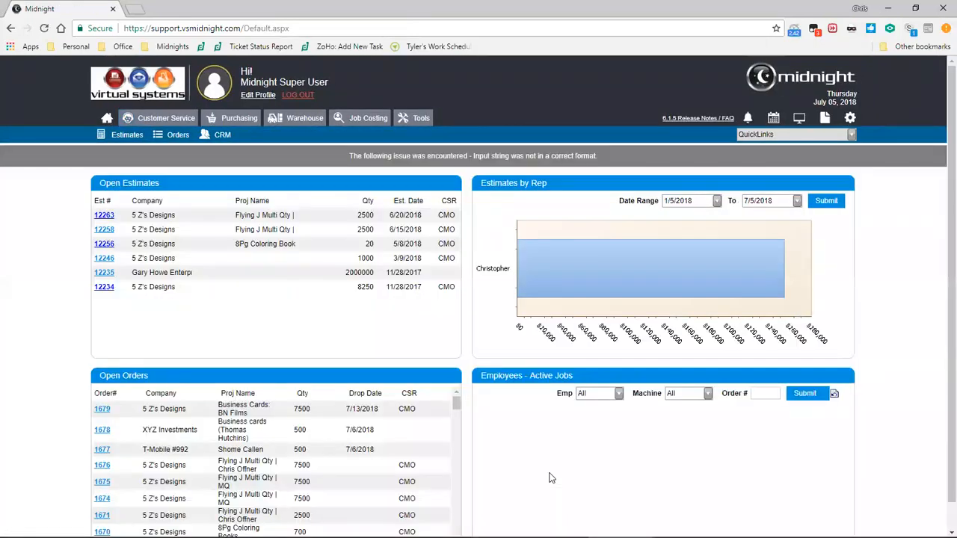
# Reopen the v2 Business Cards: BN Films version from the order search and examine the suffixes in its versions list
pyautogui.click(177, 136)
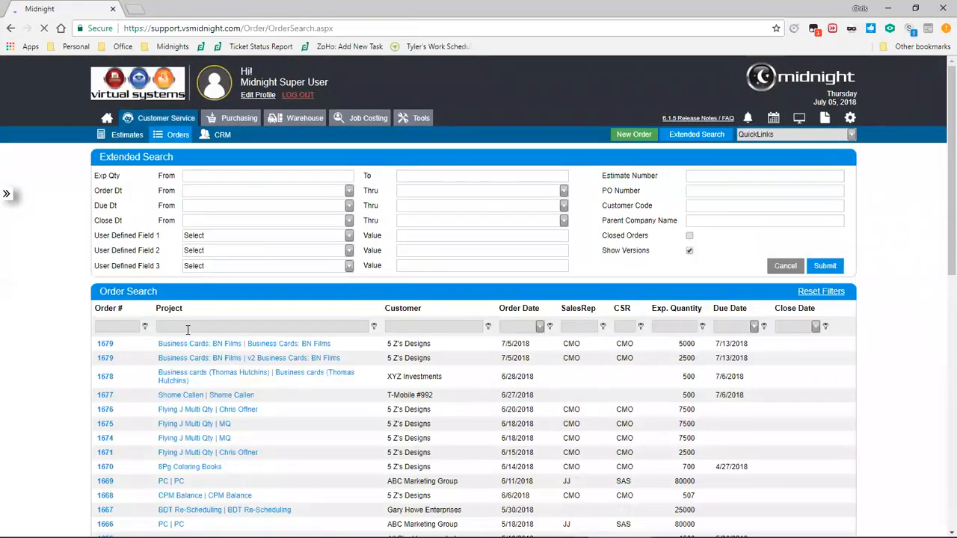
pyautogui.click(198, 359)
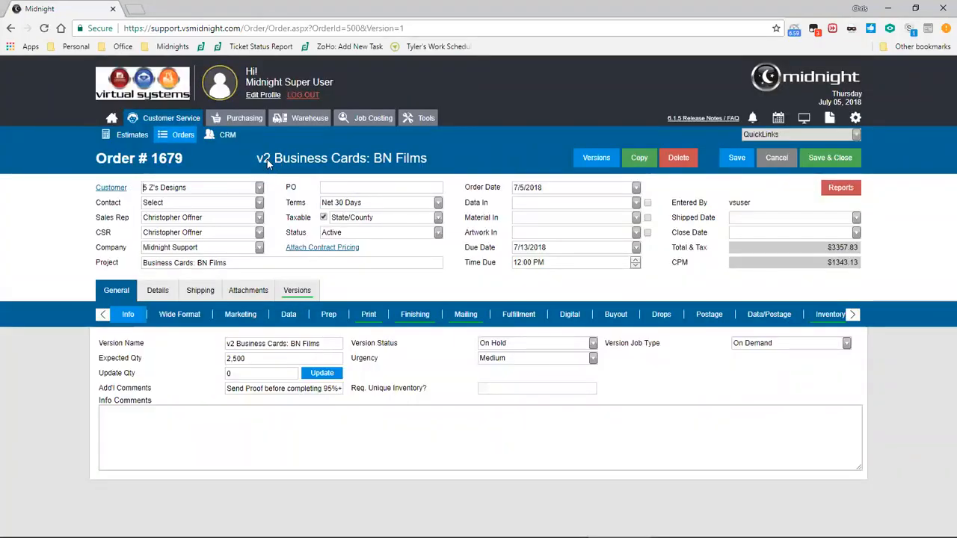
pyautogui.click(297, 290)
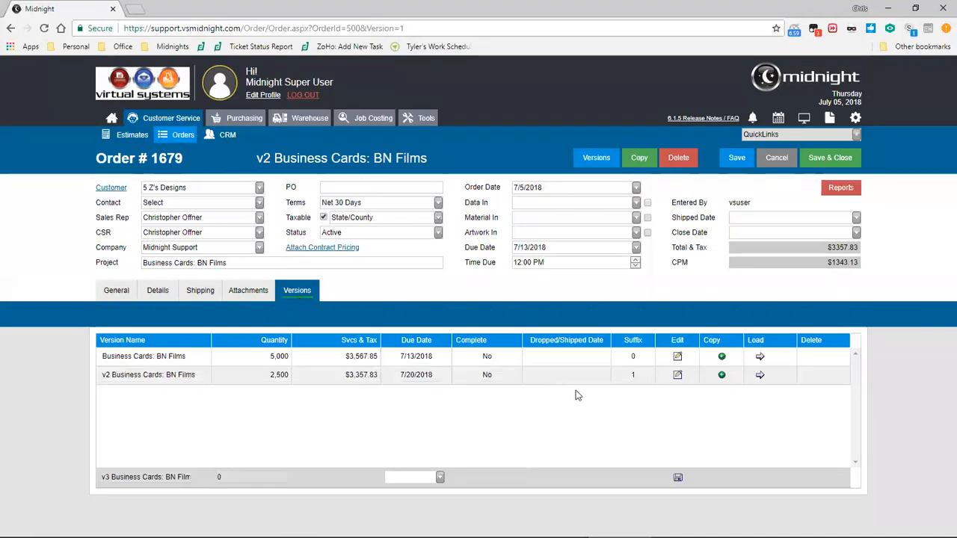
pyautogui.click(632, 380)
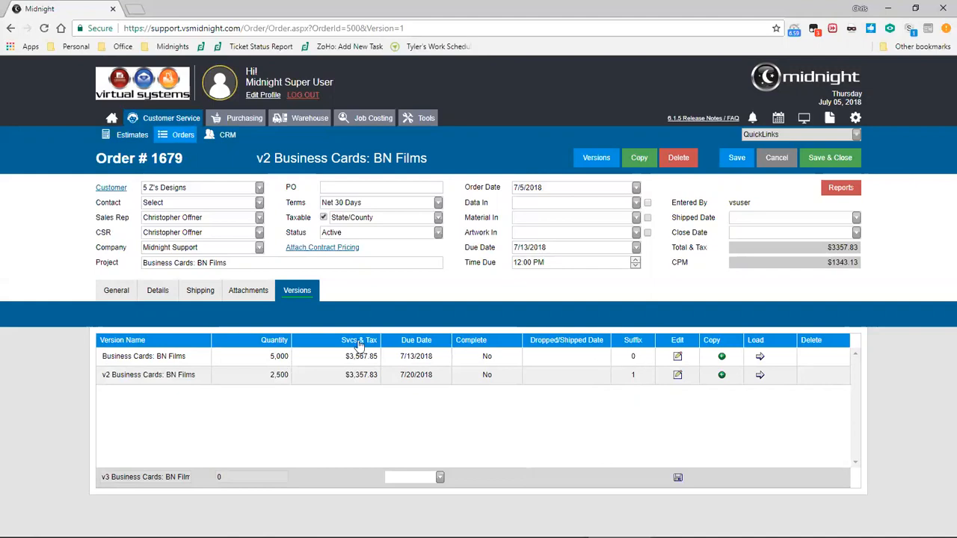
# Review the v2 version's finishing, print and mailing services and its inventory items against its quantity in the versions list
pyautogui.moveTo(275, 377)
pyautogui.mouseDown()
pyautogui.moveTo(289, 383)
pyautogui.moveTo(276, 379)
pyautogui.mouseUp()
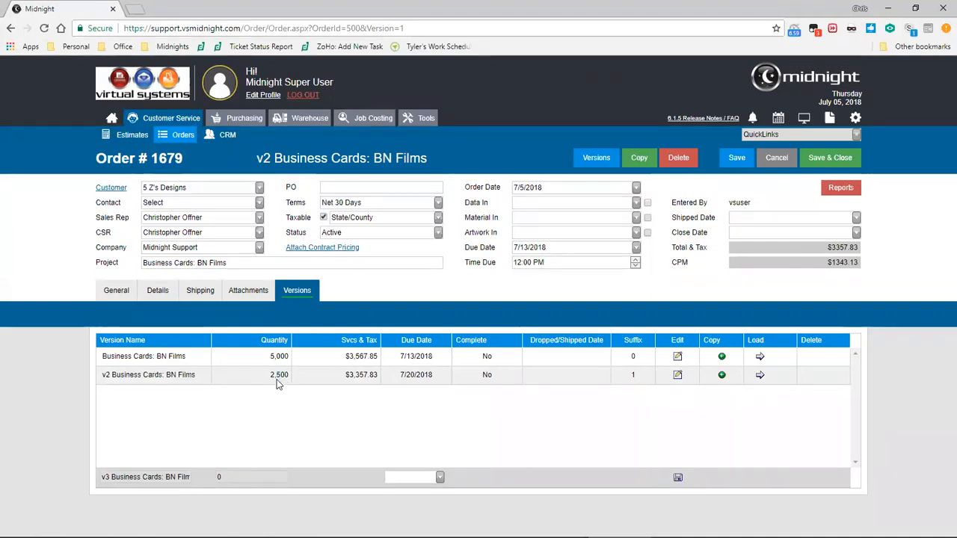
pyautogui.click(112, 297)
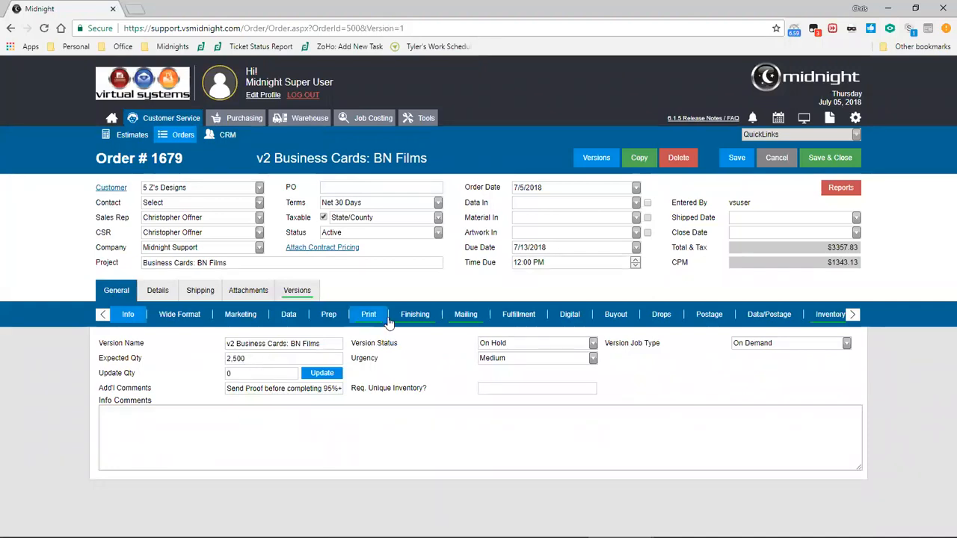
pyautogui.click(412, 323)
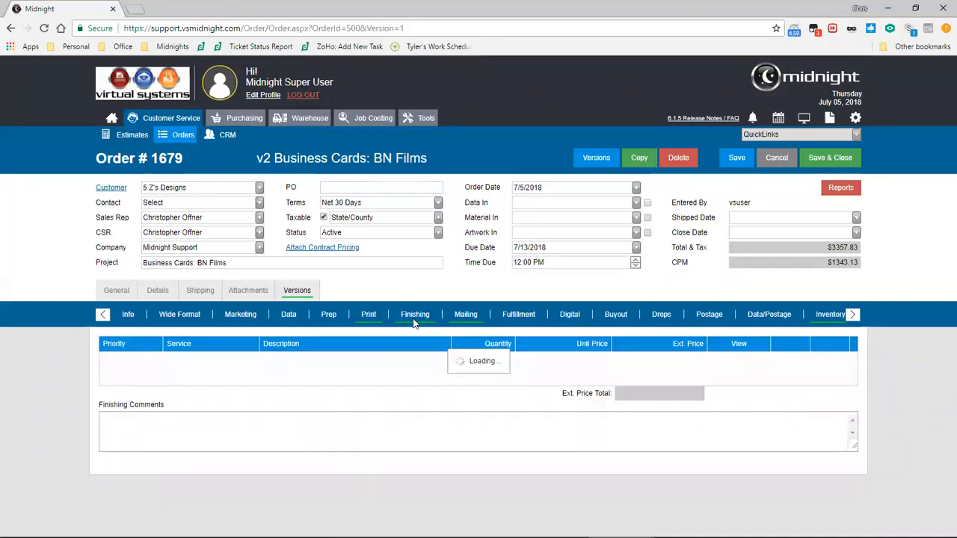
pyautogui.click(369, 314)
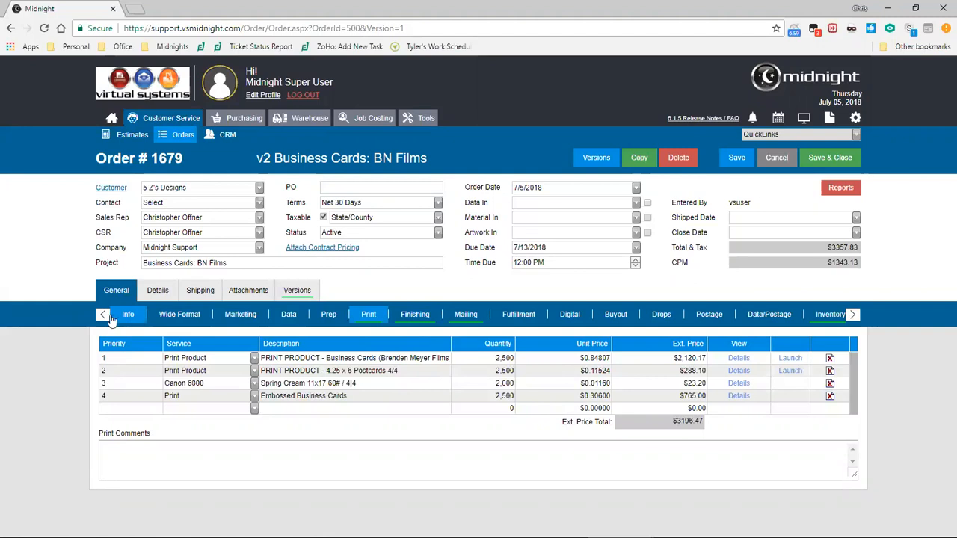
pyautogui.click(464, 317)
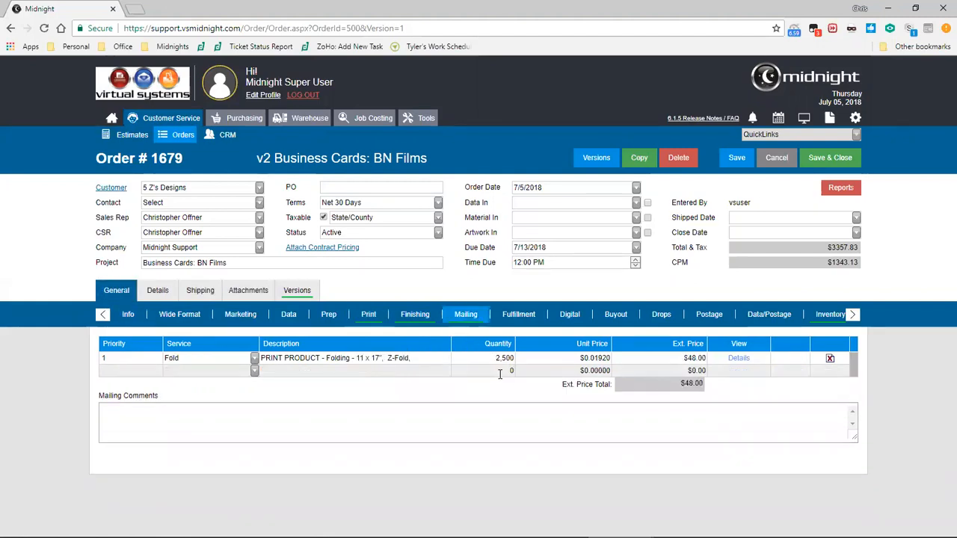
pyautogui.click(830, 314)
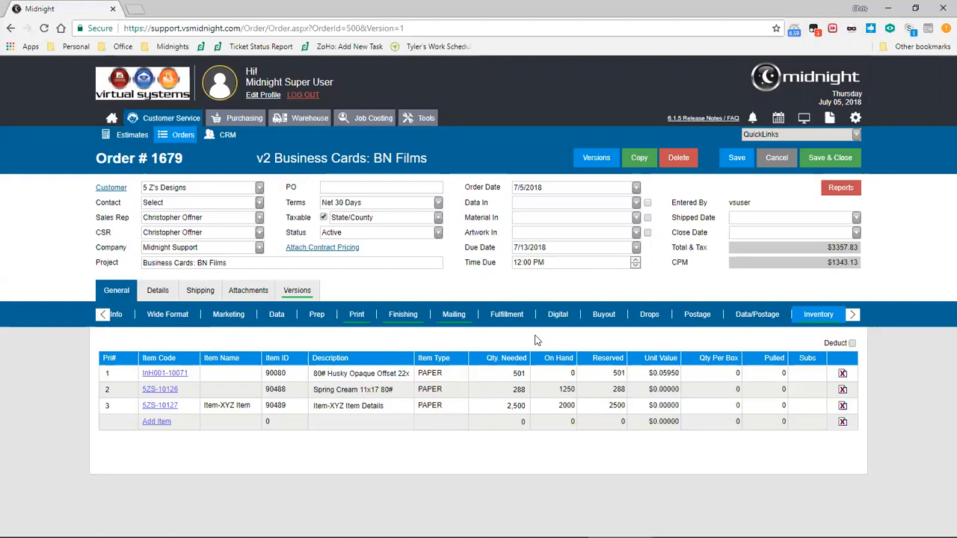
pyautogui.click(103, 316)
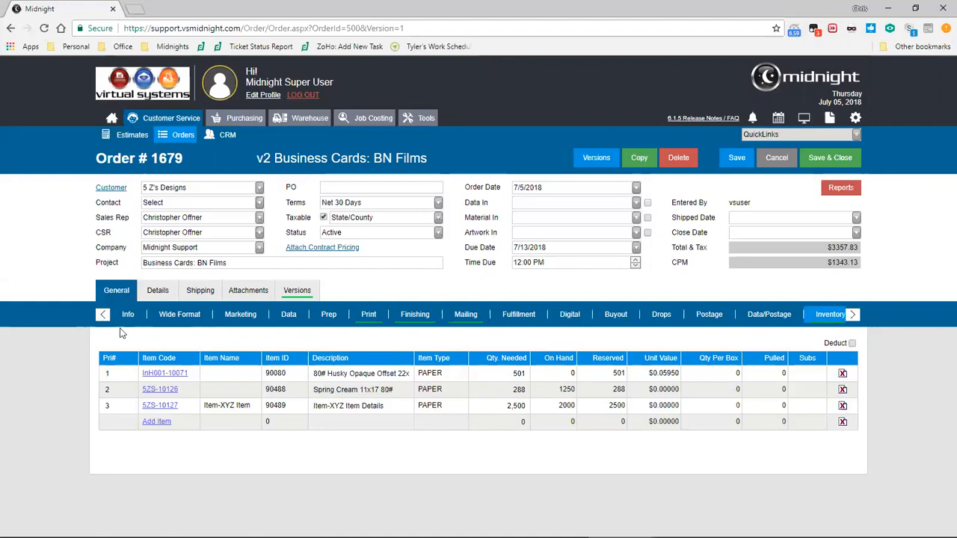
# Compare the order-level Expected Qty in the order details with the quantities of both versions
pyautogui.click(156, 295)
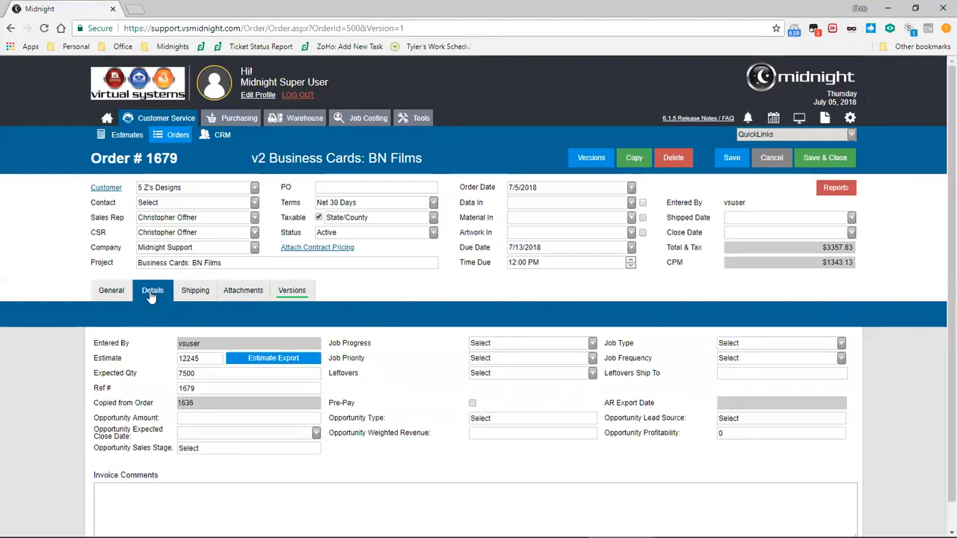
pyautogui.moveTo(207, 374); pyautogui.dragTo(160, 379)
pyautogui.click(159, 380)
pyautogui.click(292, 290)
pyautogui.click(273, 356)
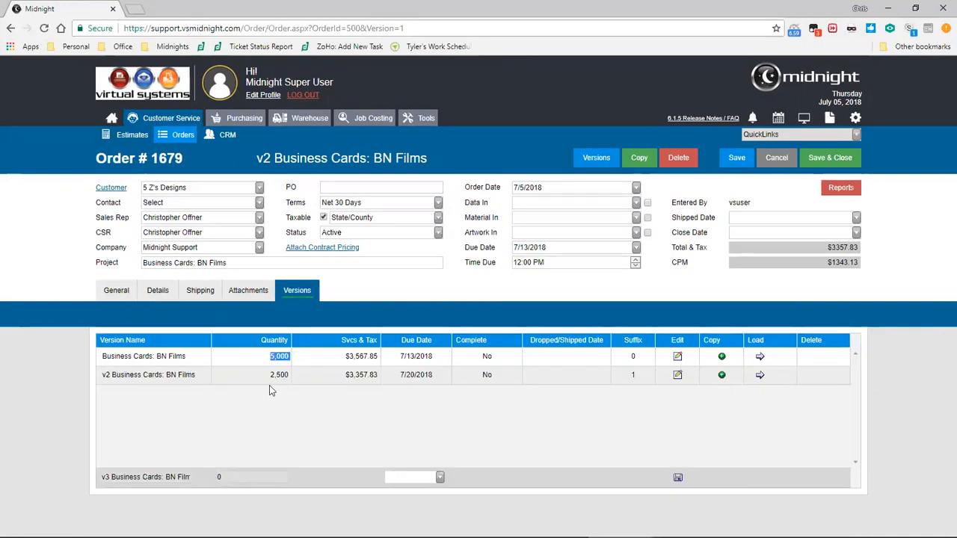
pyautogui.click(282, 378)
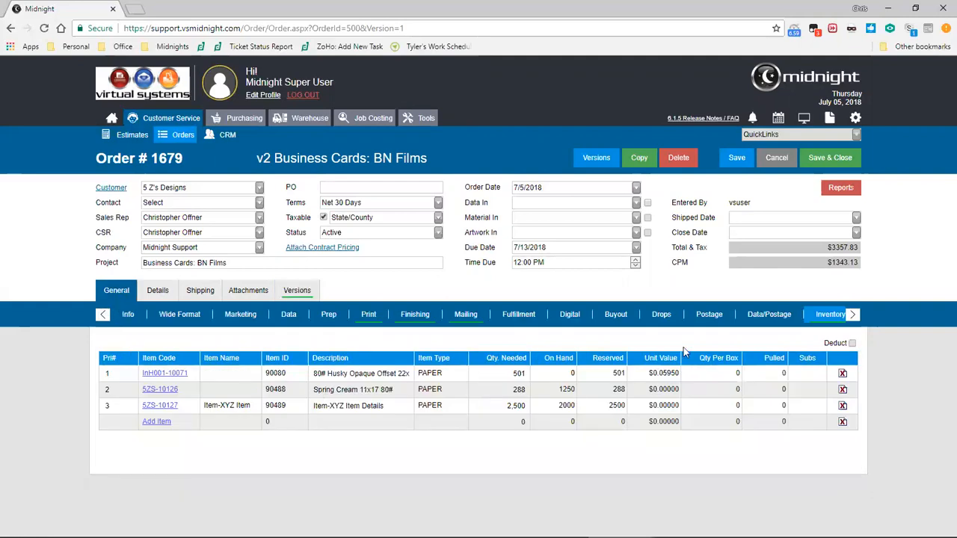
# Examine the v2 version's drop due date and compare it with the order's own Due Date
pyautogui.click(668, 314)
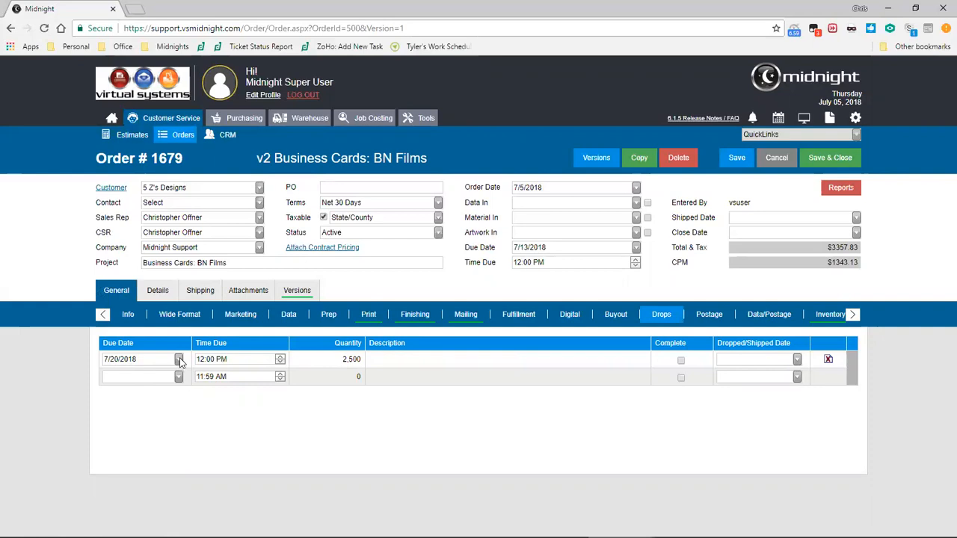
pyautogui.moveTo(464, 249); pyautogui.dragTo(497, 252)
pyautogui.click(498, 253)
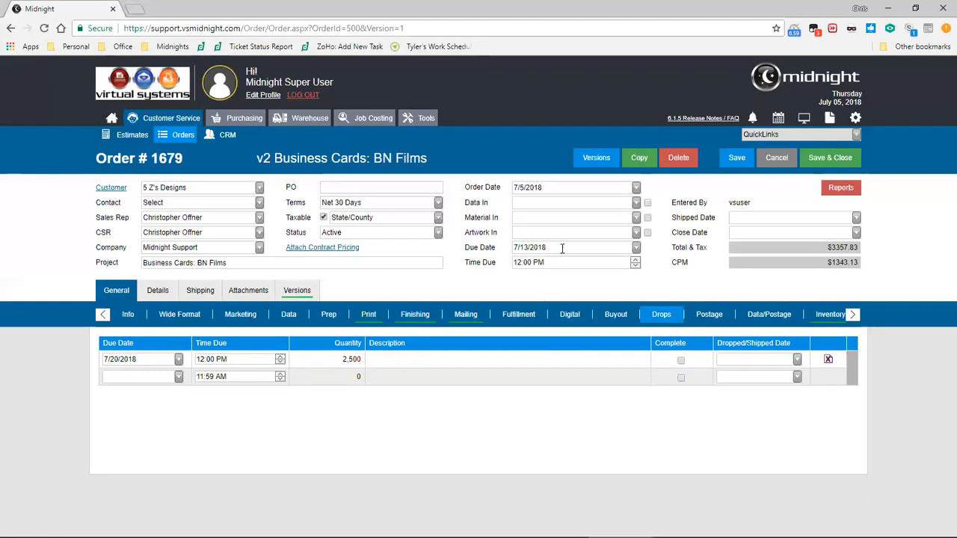
pyautogui.moveTo(544, 248); pyautogui.dragTo(500, 252)
pyautogui.click(504, 284)
# Examine the v2 version's additional comments and version status, and compare them with the order-level details
pyautogui.click(132, 317)
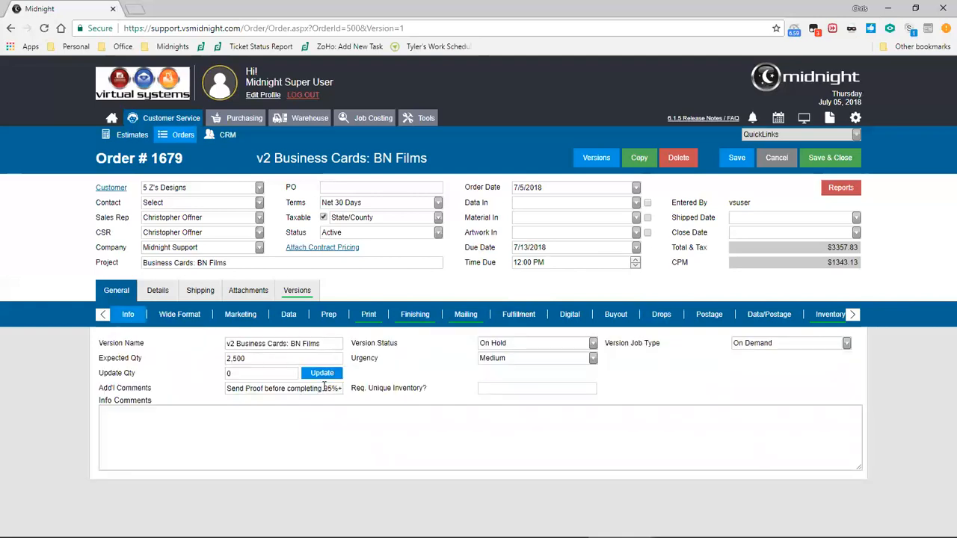
pyautogui.moveTo(227, 388)
pyautogui.mouseDown()
pyautogui.moveTo(356, 393)
pyautogui.moveTo(222, 397)
pyautogui.mouseUp()
pyautogui.click(518, 348)
pyautogui.click(519, 348)
pyautogui.click(169, 292)
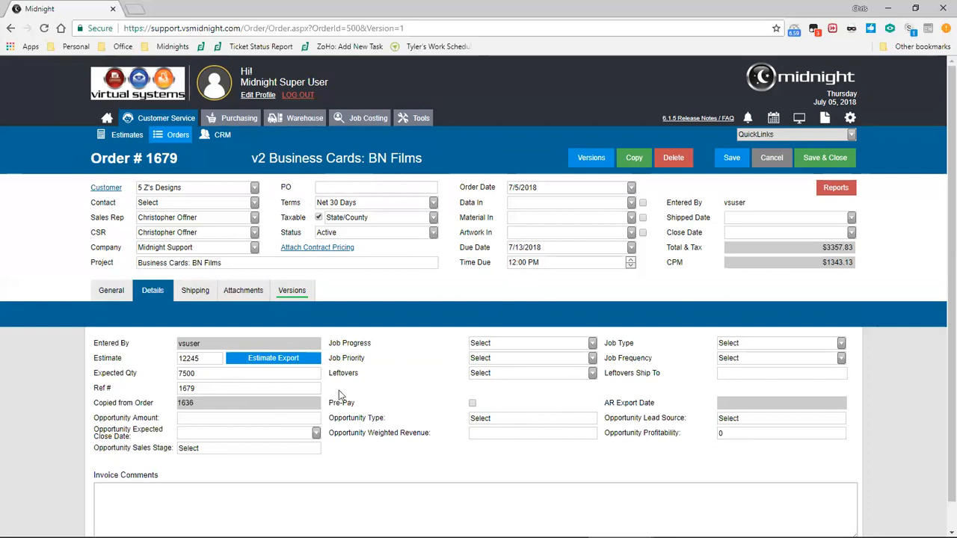
# Load the first Business Cards: BN Films version from the versions list, and switch back to v2 through the version links
pyautogui.click(291, 292)
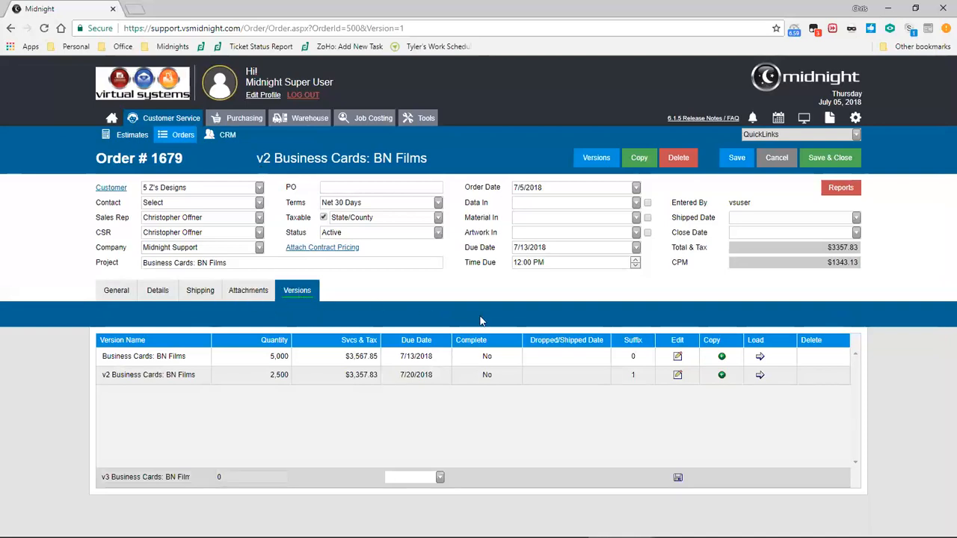
pyautogui.click(759, 359)
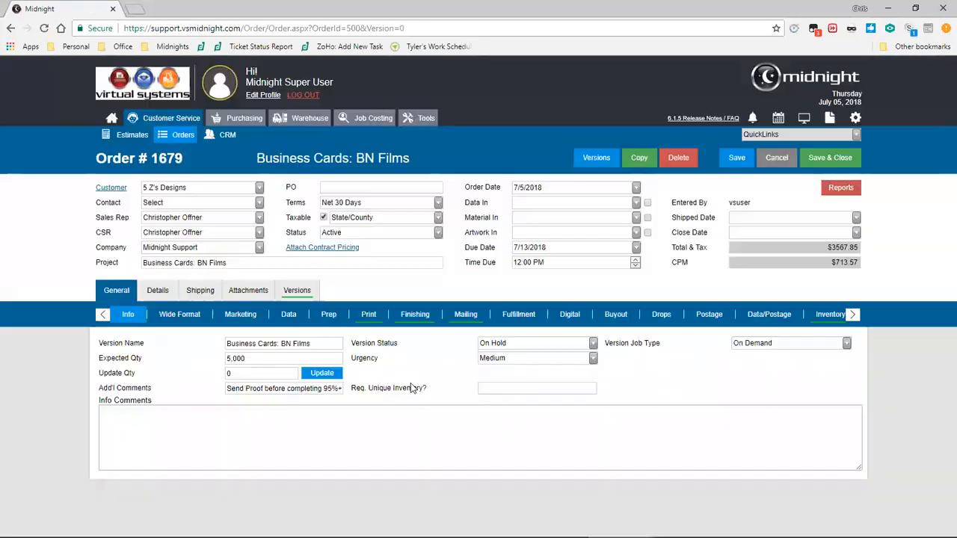
pyautogui.click(606, 160)
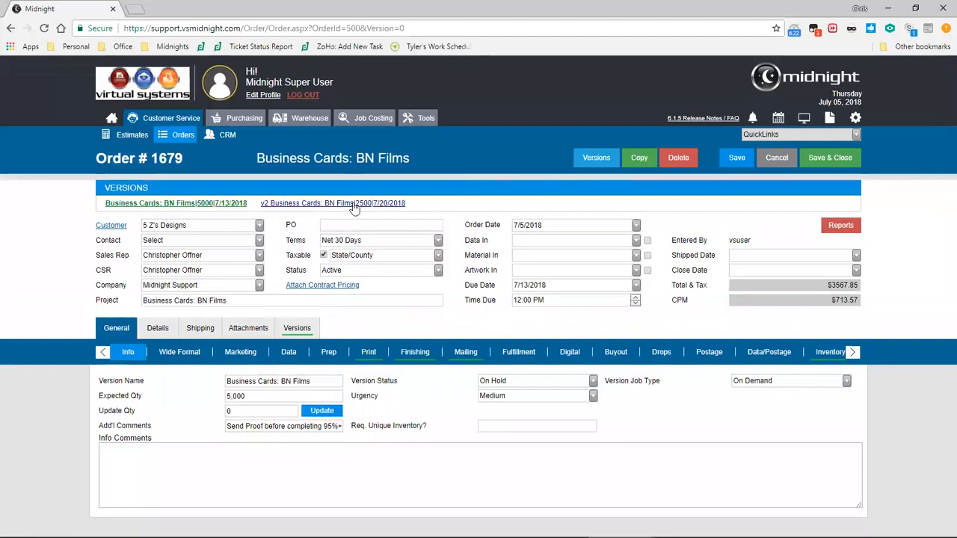
pyautogui.click(355, 203)
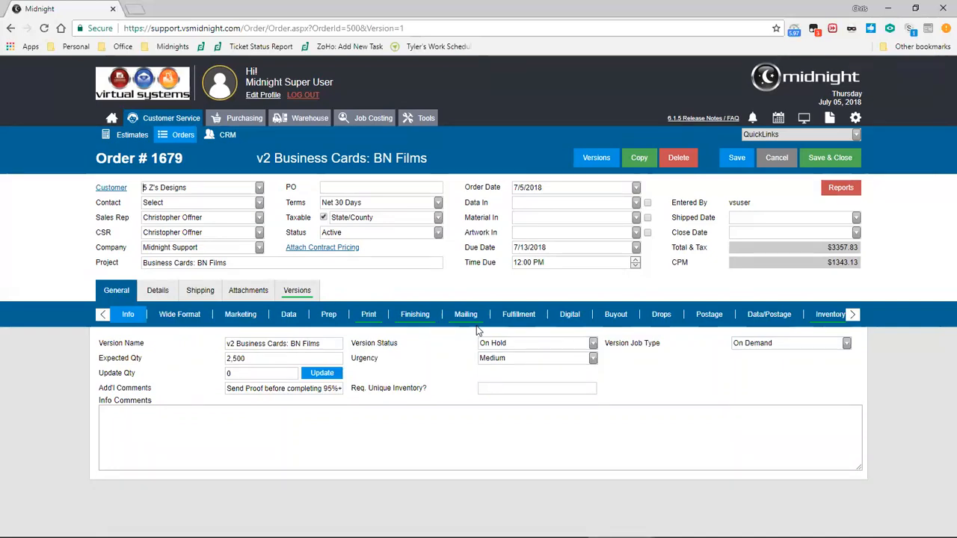
# Open the order's Invoice report and review the print, finishing and mailing services of both versions through to the totals
pyautogui.click(843, 191)
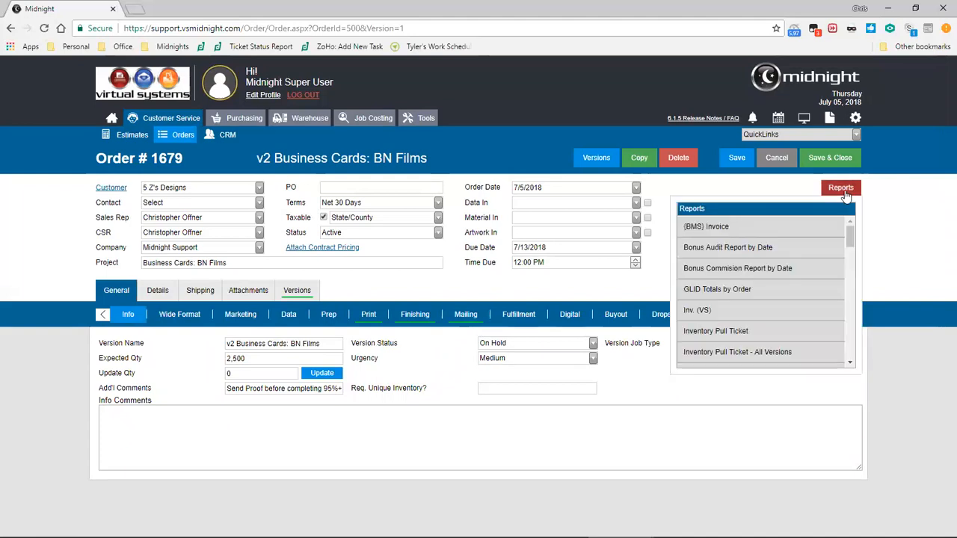
pyautogui.moveTo(849, 237); pyautogui.dragTo(856, 255)
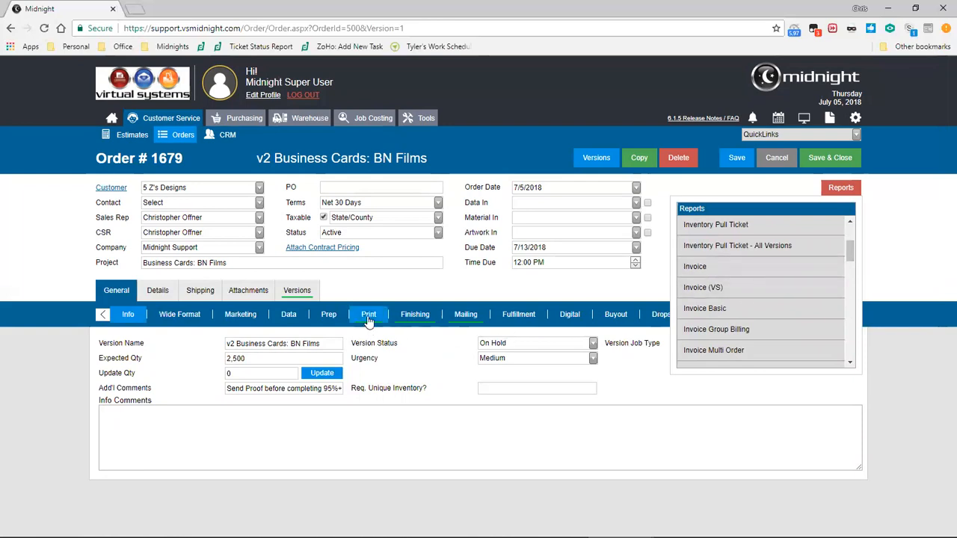
pyautogui.click(781, 263)
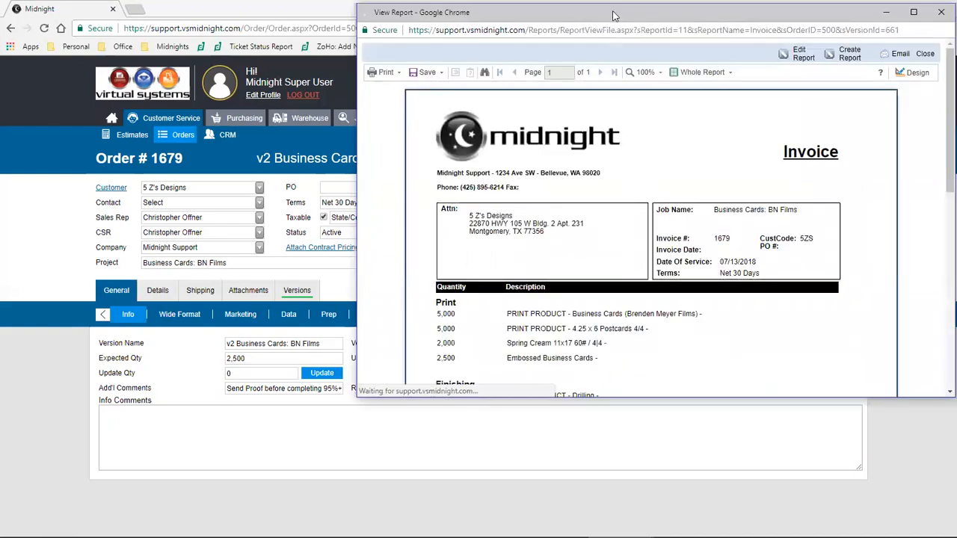
pyautogui.scroll(-2, 659, 153)
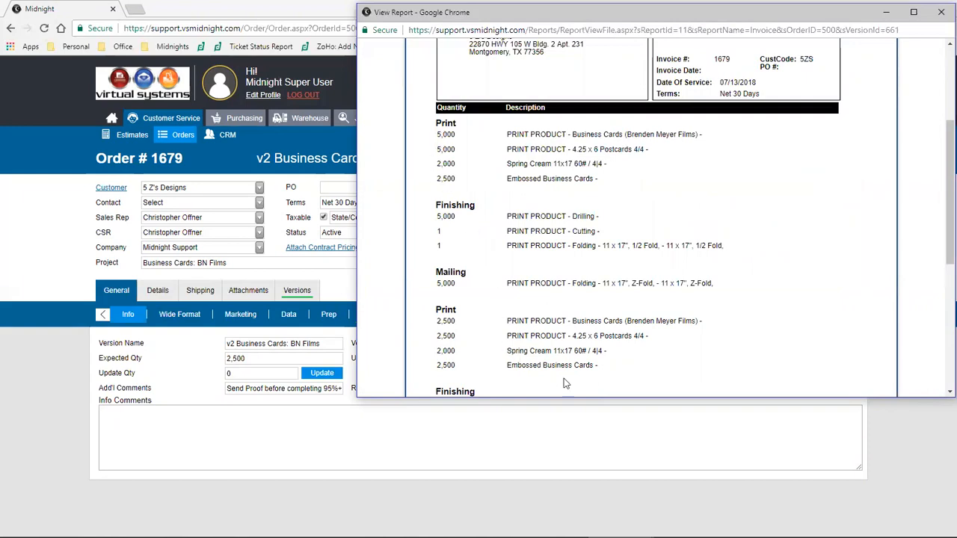
pyautogui.scroll(-2, 638, 374)
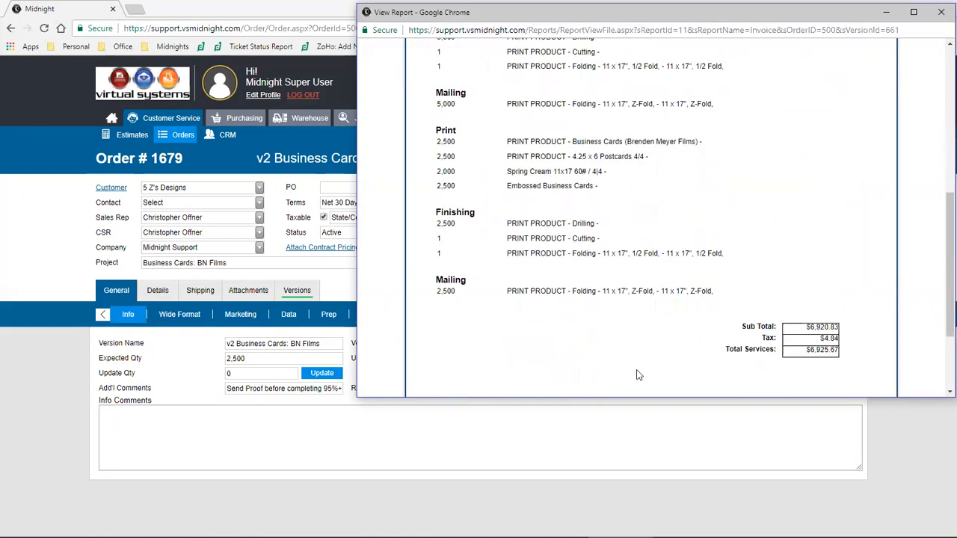
pyautogui.scroll(2, 638, 374)
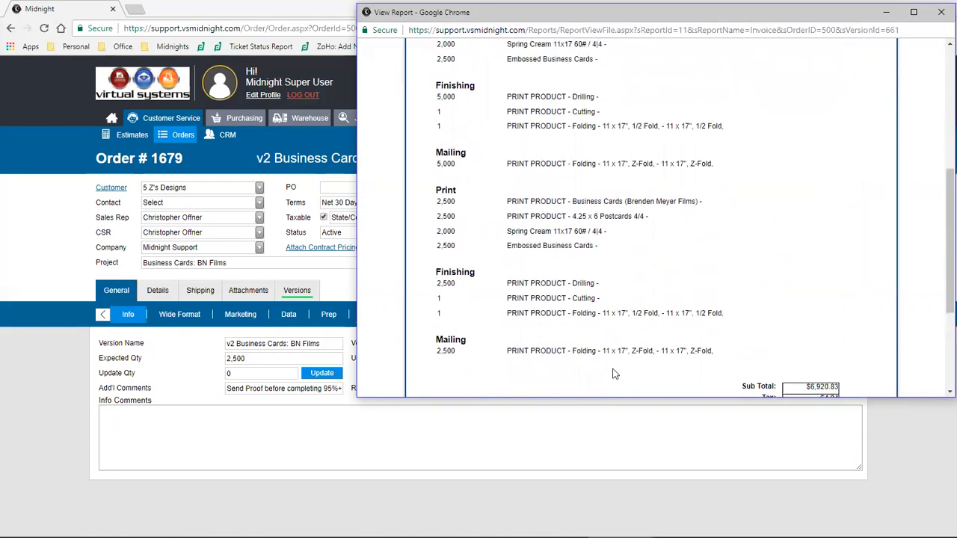
pyautogui.scroll(3, 535, 220)
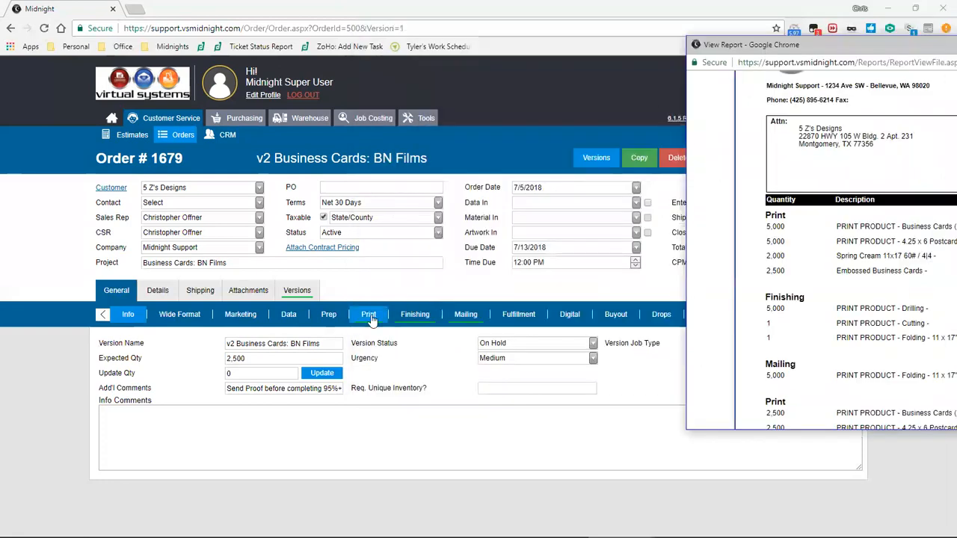
# Compare the invoice with the v2 version's print services and close the report
pyautogui.click(369, 314)
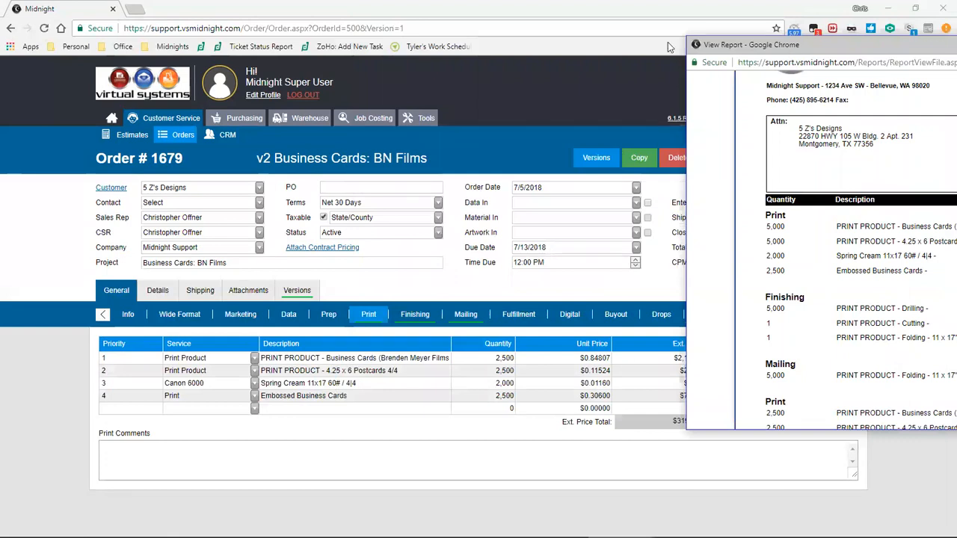
pyautogui.moveTo(786, 53); pyautogui.dragTo(664, 44)
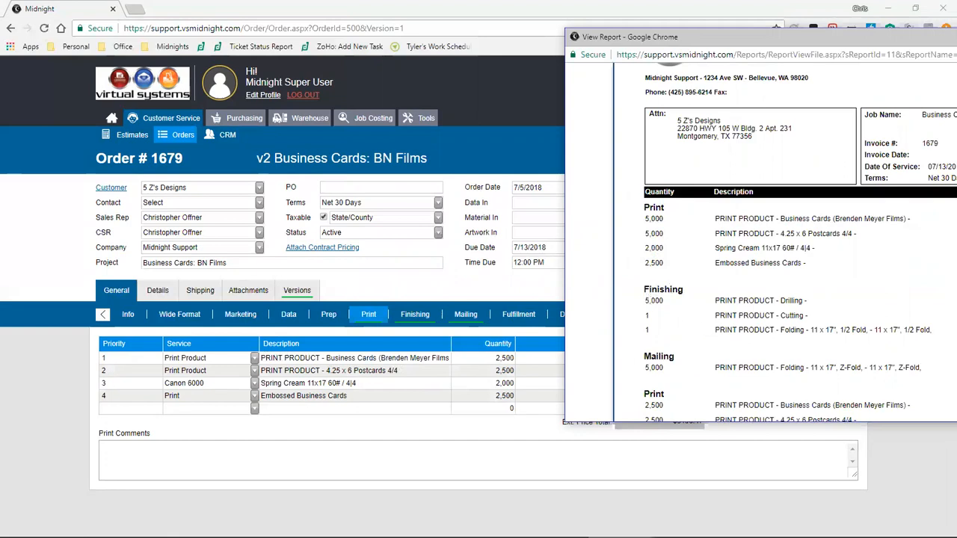
pyautogui.click(956, 36)
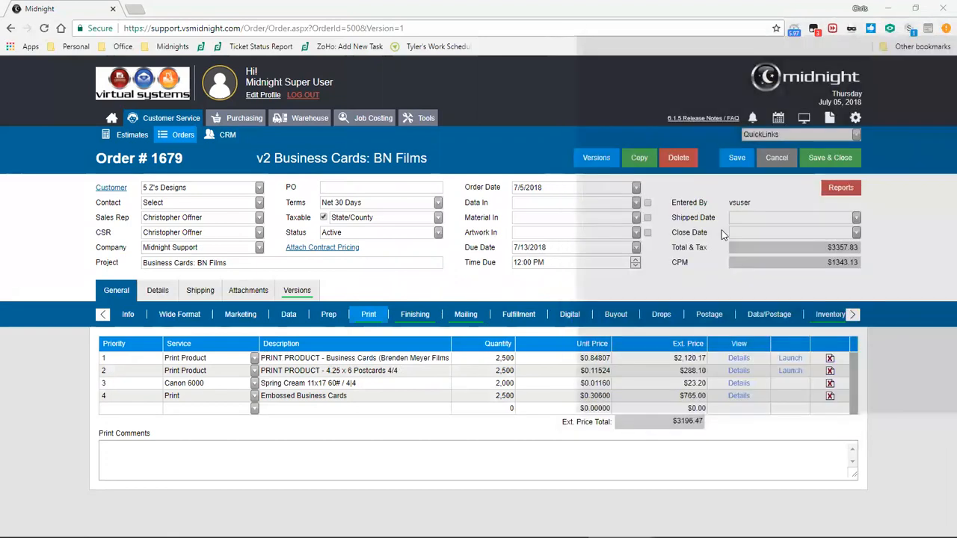
# Open the Invoice Price report, enlarge it to examine the priced services of both versions, and display the v2 version's finishing services
pyautogui.click(828, 193)
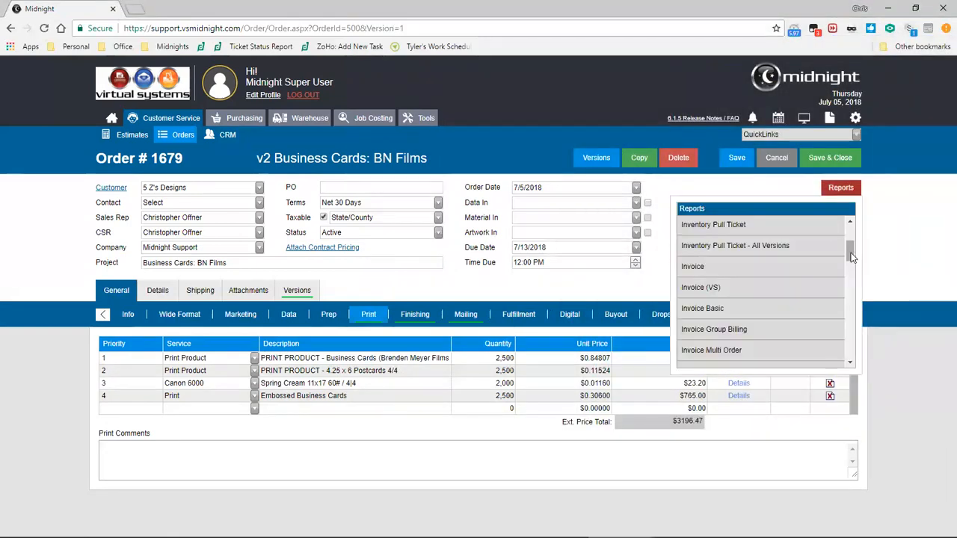
pyautogui.scroll(-2, 858, 265)
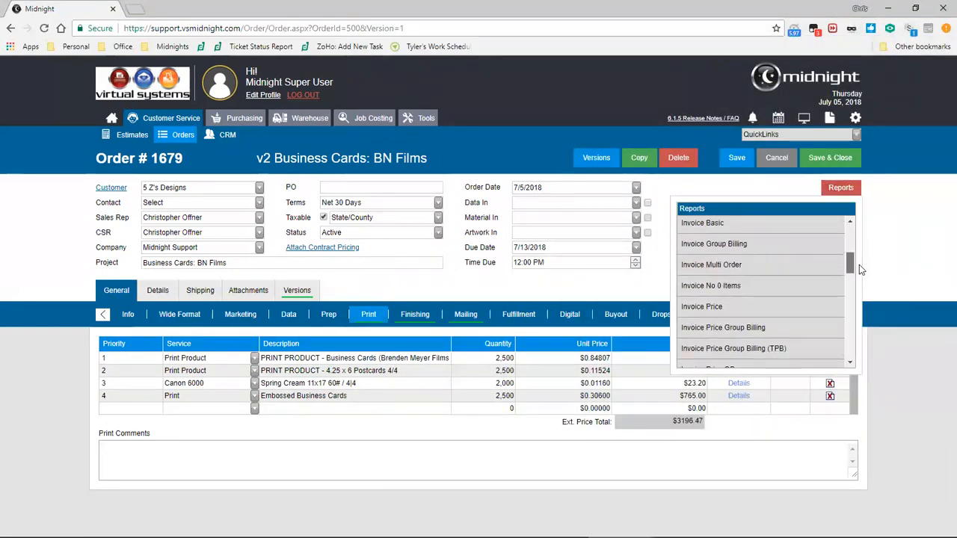
pyautogui.click(825, 307)
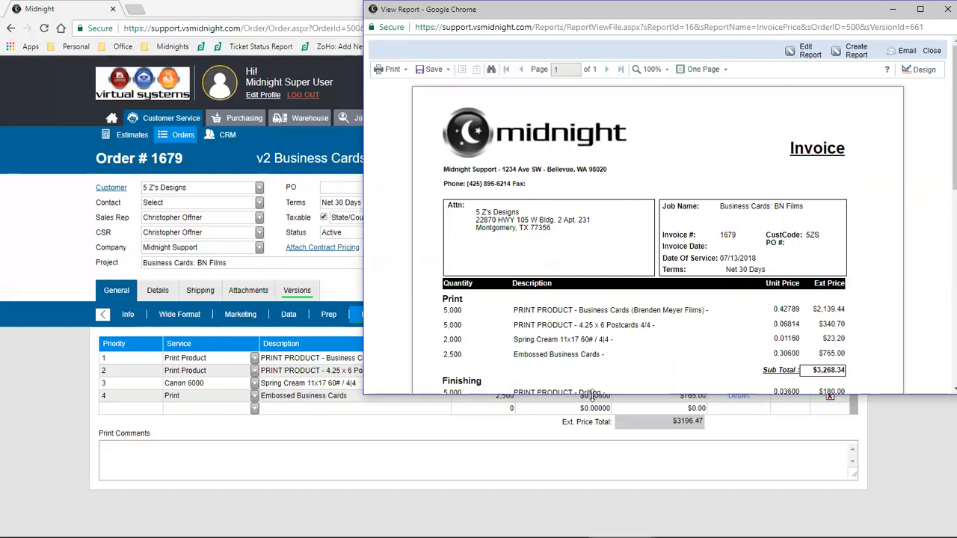
pyautogui.moveTo(593, 394); pyautogui.dragTo(598, 473)
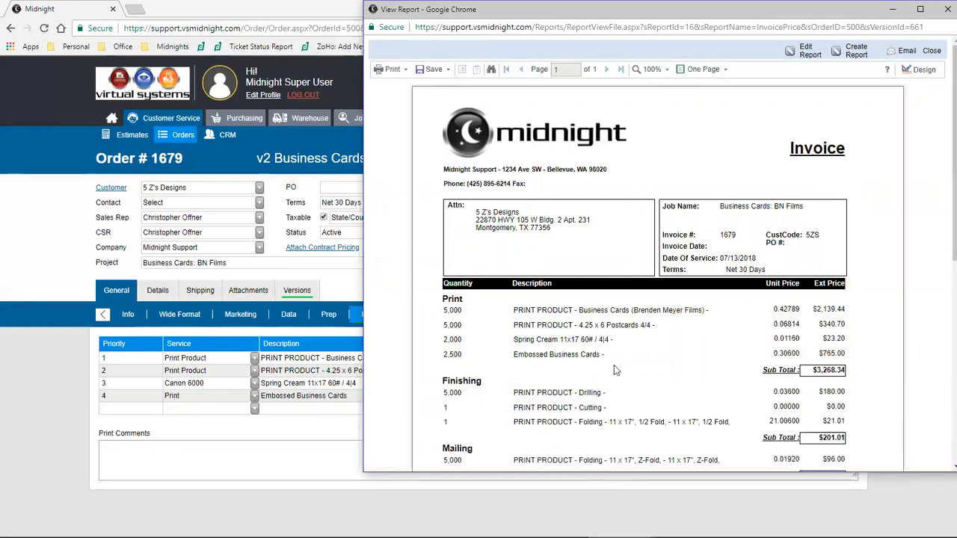
pyautogui.scroll(-3, 614, 370)
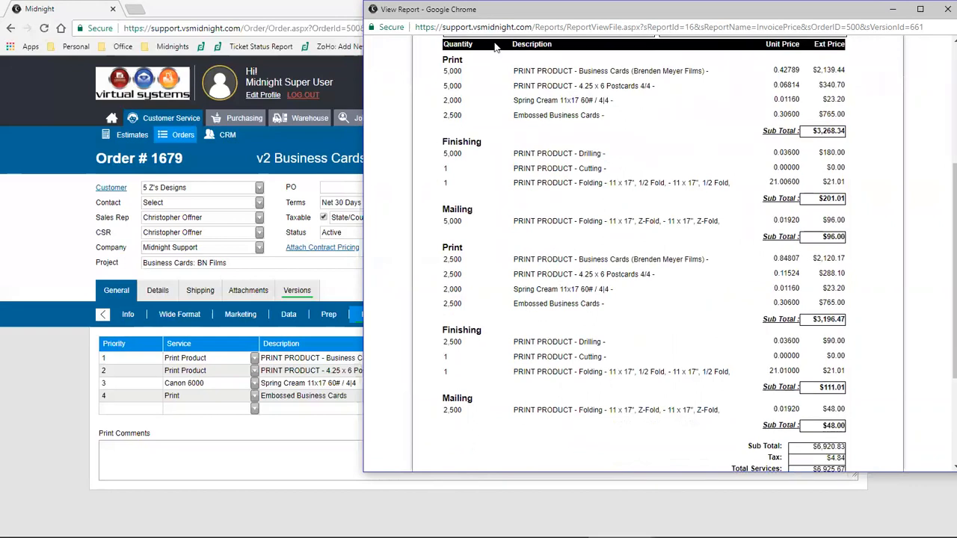
pyautogui.moveTo(499, 17); pyautogui.dragTo(727, 43)
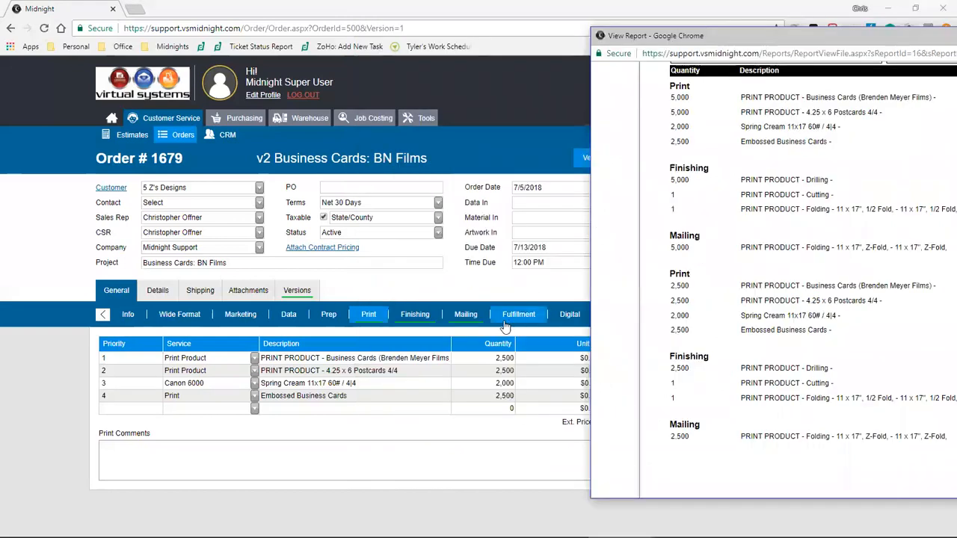
pyautogui.click(408, 318)
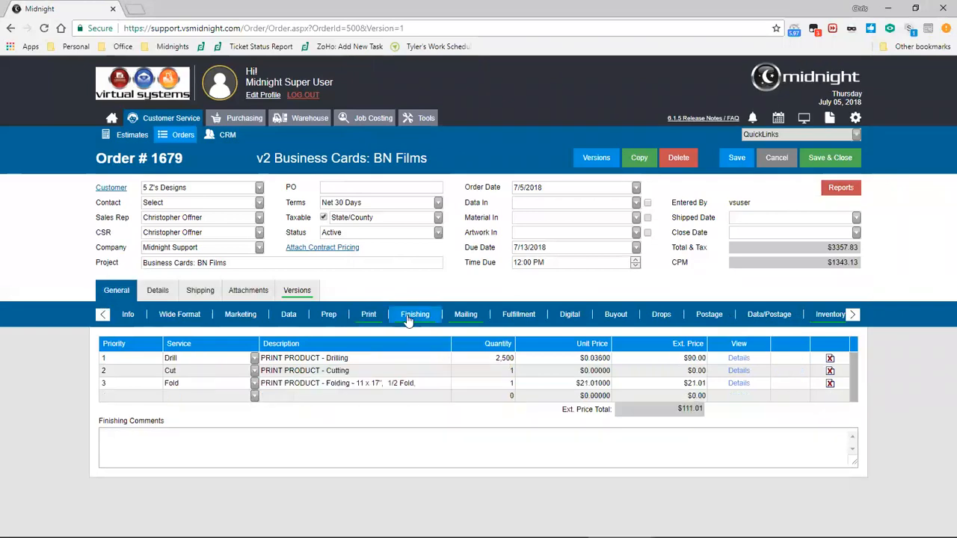
# Move the Invoice Price report window out of the way and browse the order's available invoice reports
pyautogui.click(798, 108)
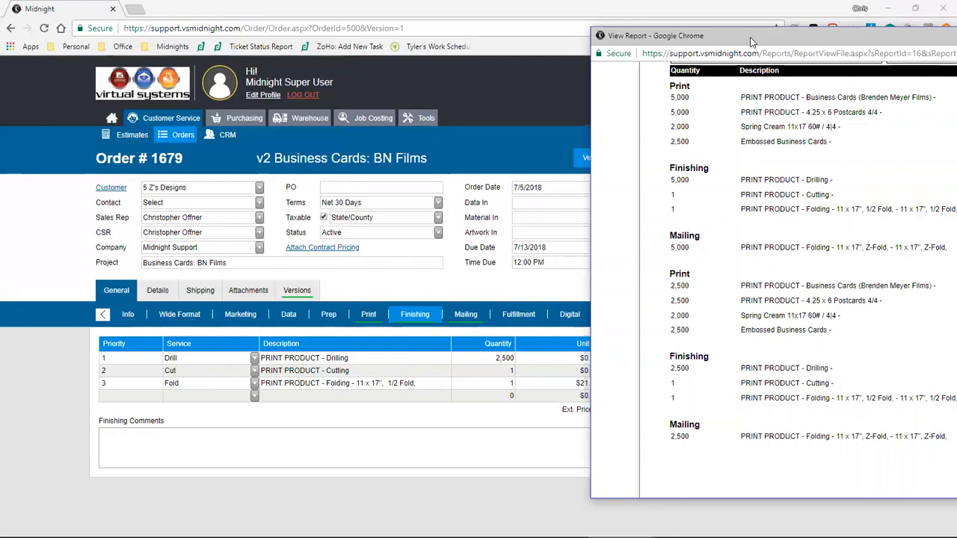
pyautogui.moveTo(751, 42); pyautogui.dragTo(956, 42)
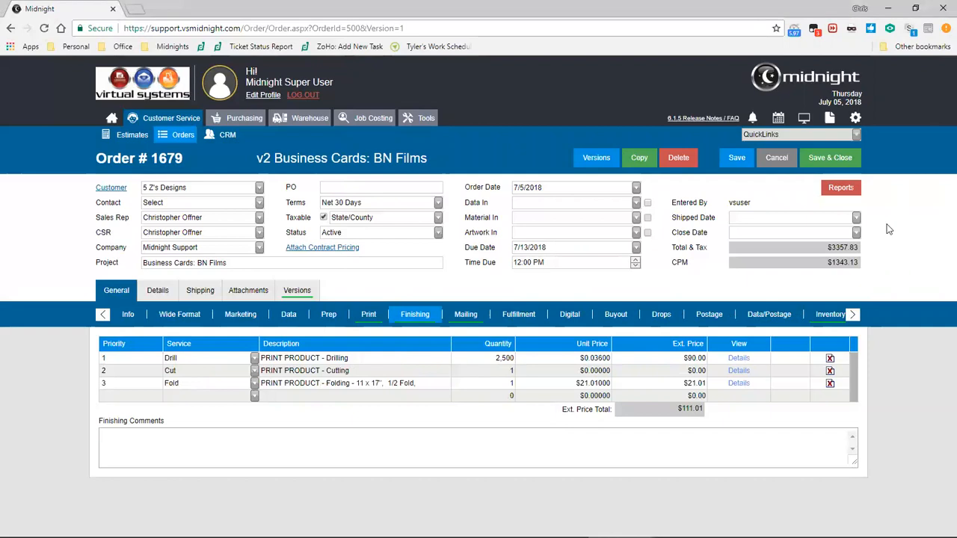
pyautogui.click(840, 188)
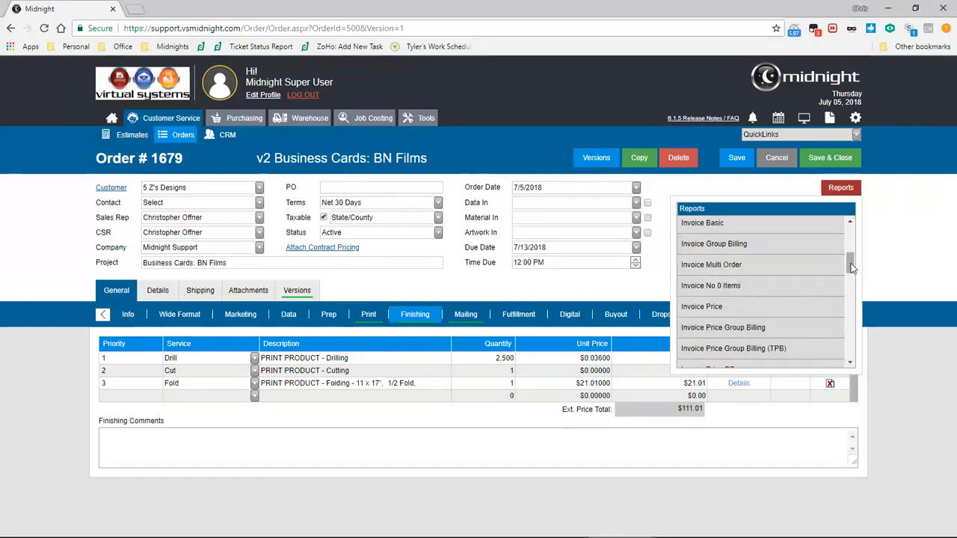
pyautogui.scroll(-2, 855, 299)
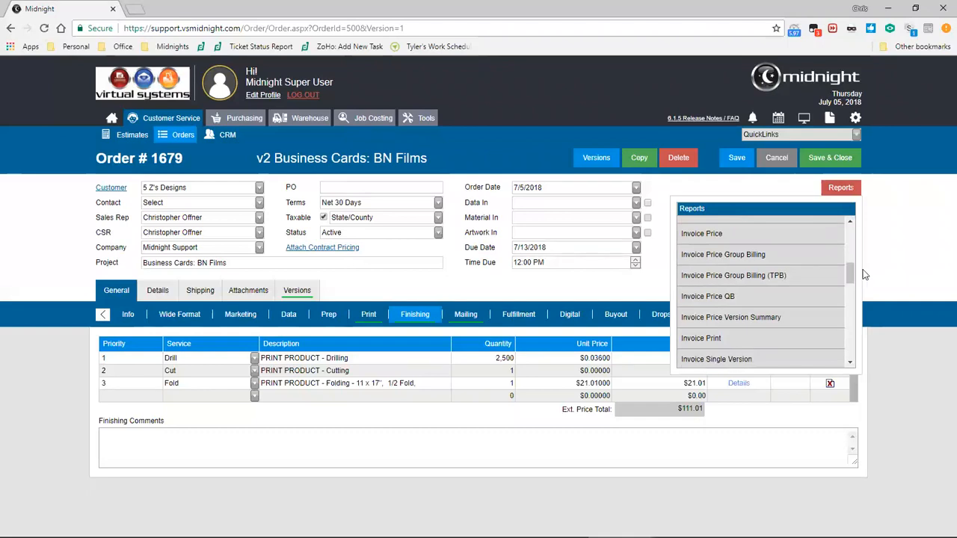
# Open Group Billing for the order and create 3 groupings
pyautogui.click(857, 137)
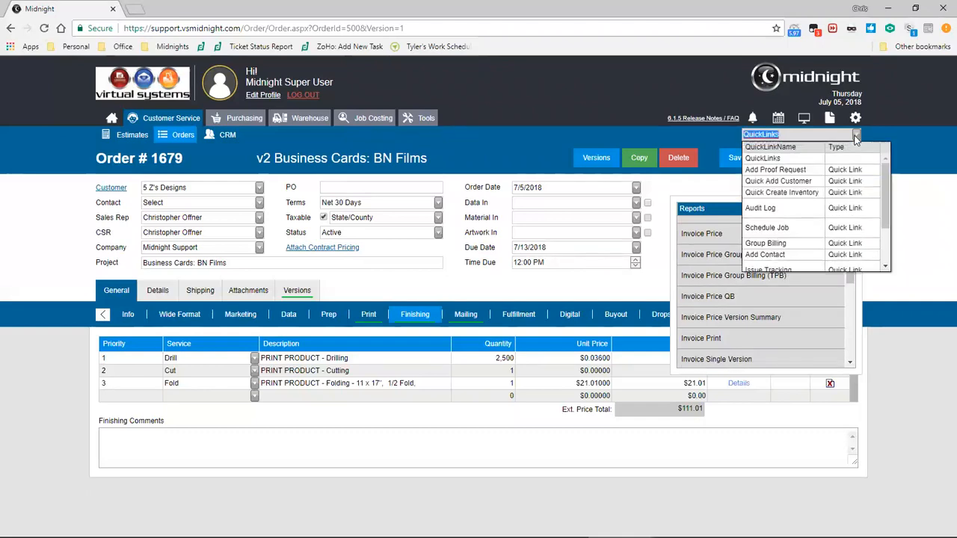
pyautogui.scroll(-1, 886, 205)
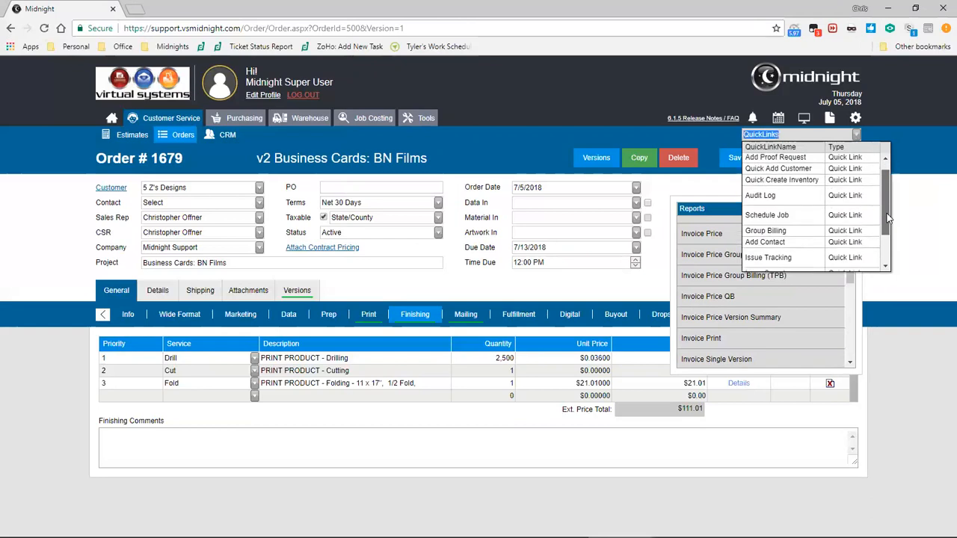
pyautogui.click(869, 225)
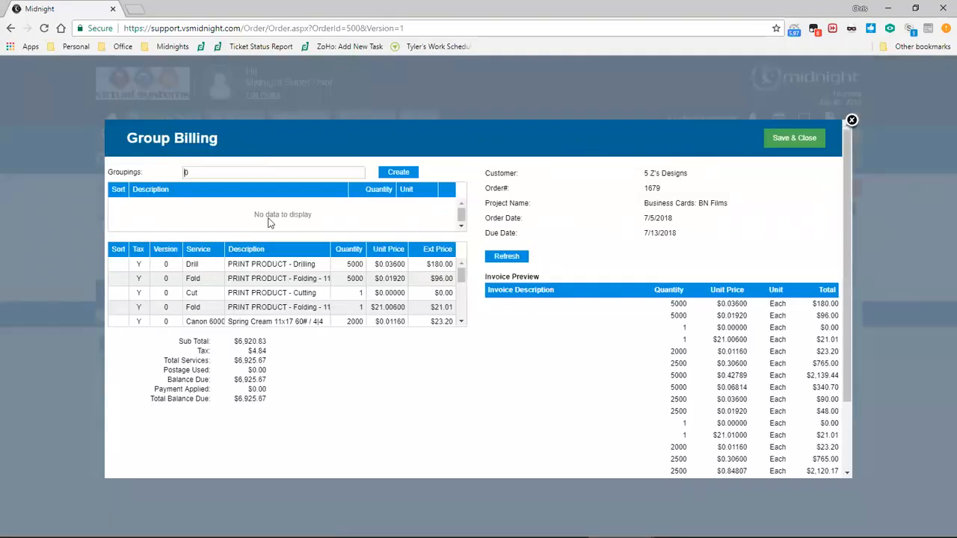
pyautogui.moveTo(132, 170); pyautogui.dragTo(126, 170)
pyautogui.write('3')
pyautogui.click(397, 175)
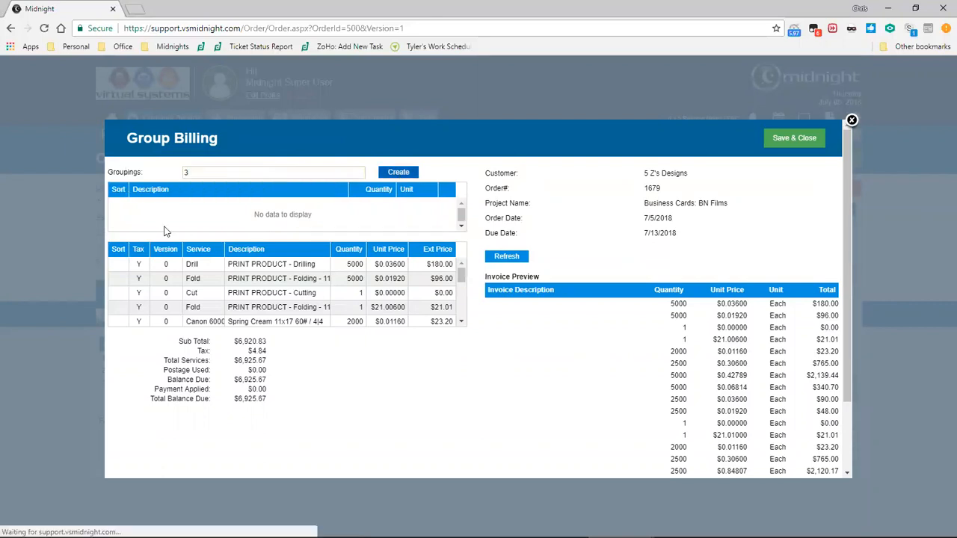
# Name the three billing groupings Print, Shipping and Misc
pyautogui.click(189, 206)
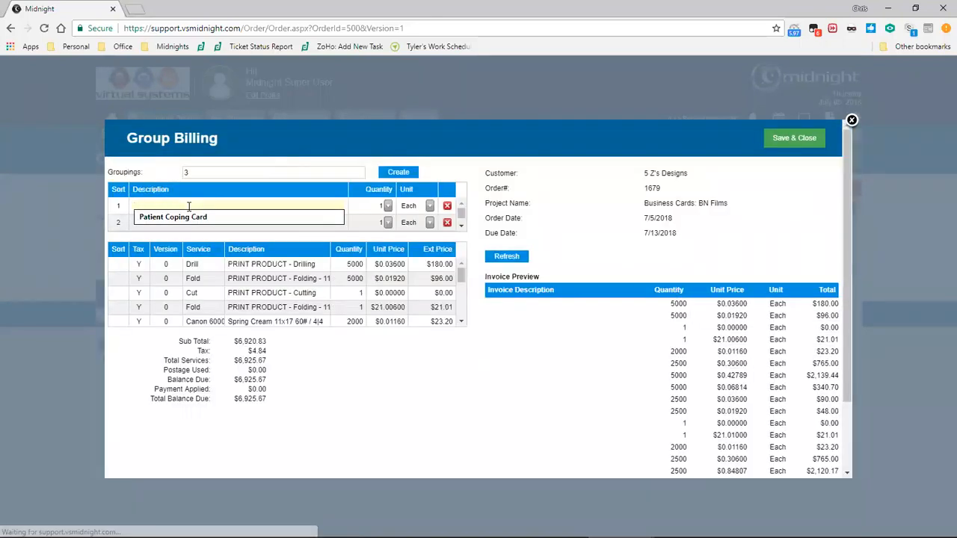
pyautogui.write('Print')
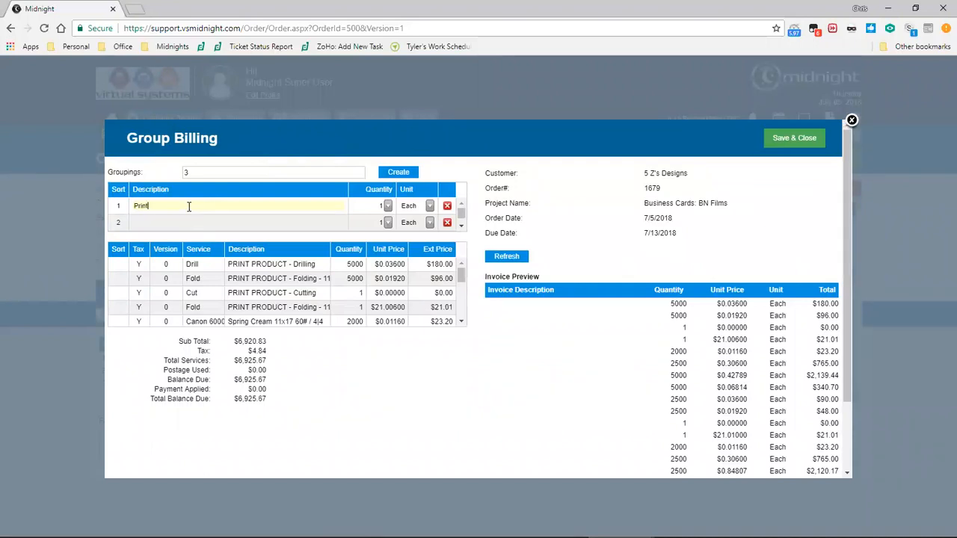
pyautogui.click(202, 222)
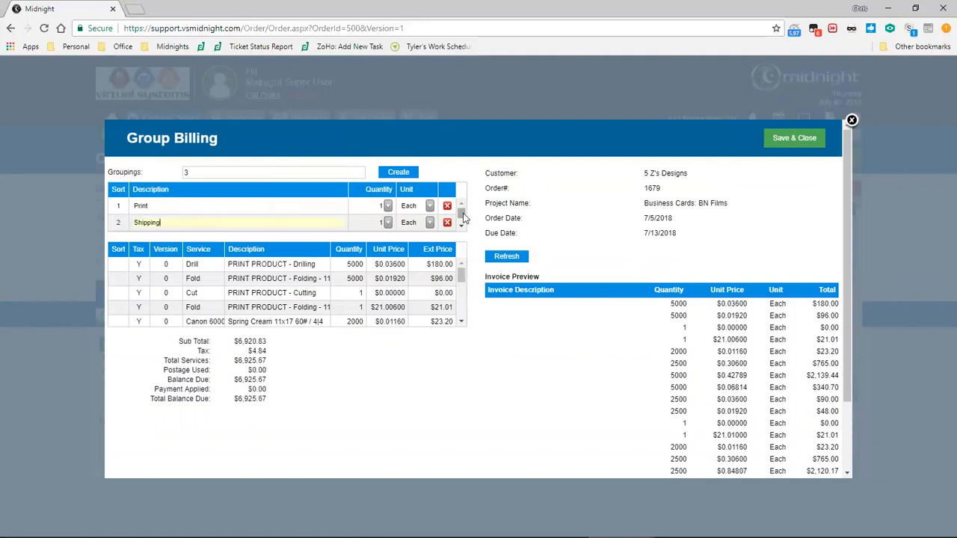
pyautogui.moveTo(461, 213); pyautogui.dragTo(461, 223)
pyautogui.click(301, 221)
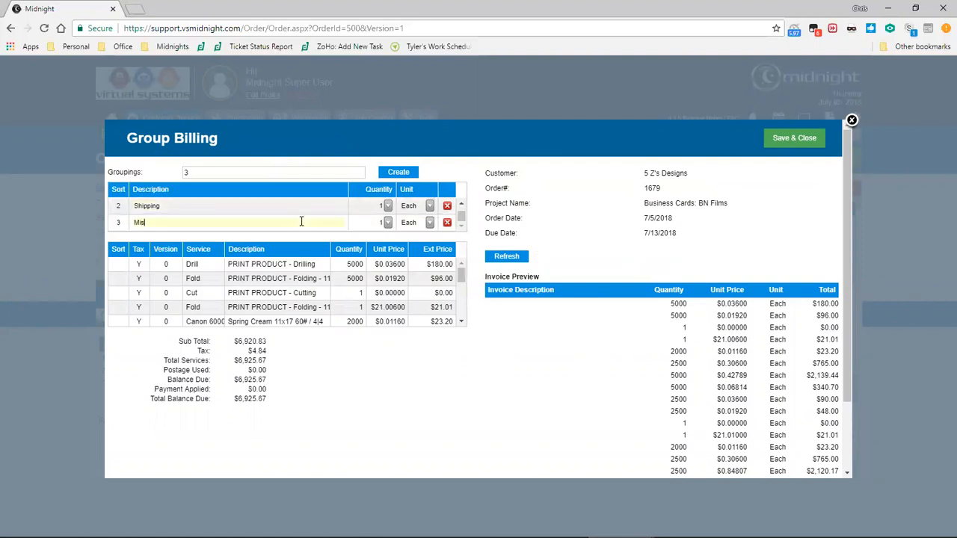
# Set the quantity of the Shipping and Print groupings to 5000 each
pyautogui.click(431, 206)
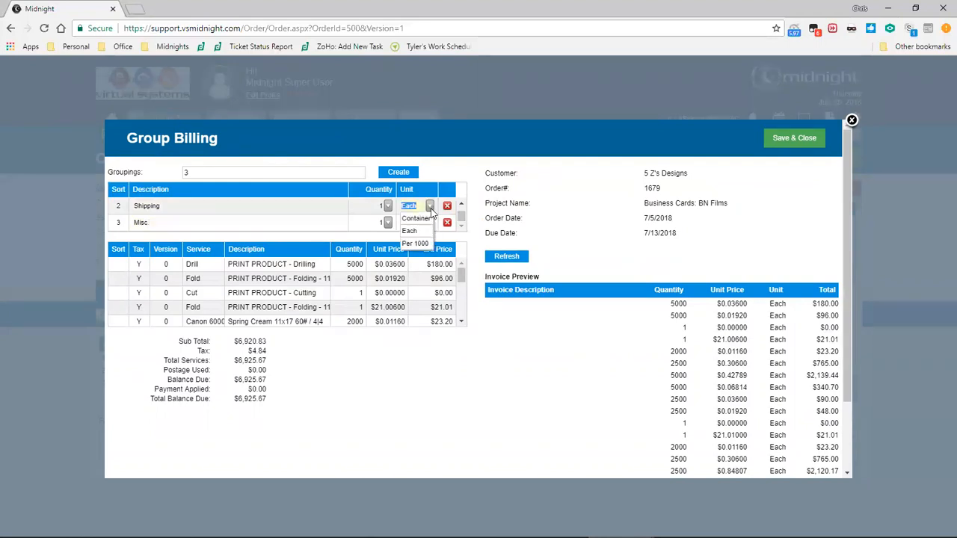
pyautogui.click(388, 208)
pyautogui.click(387, 209)
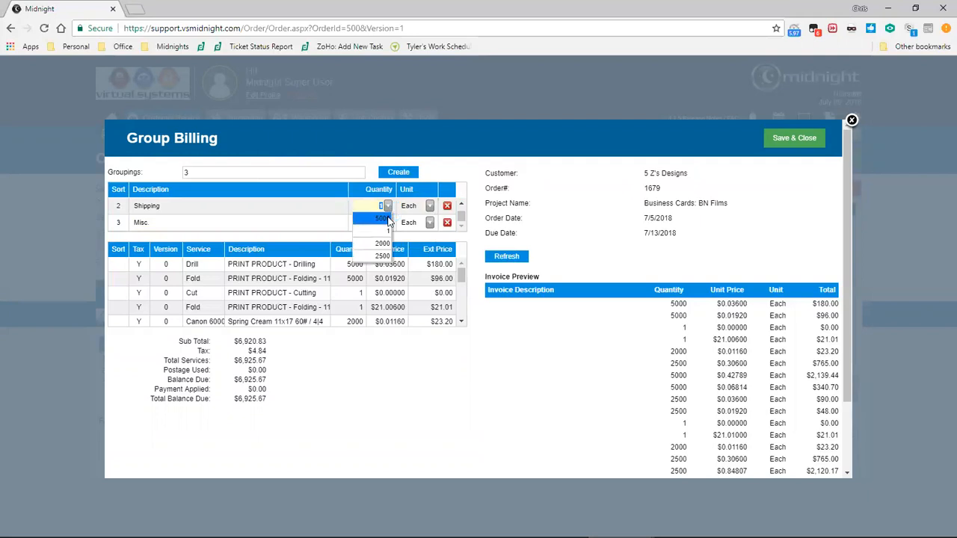
pyautogui.click(387, 220)
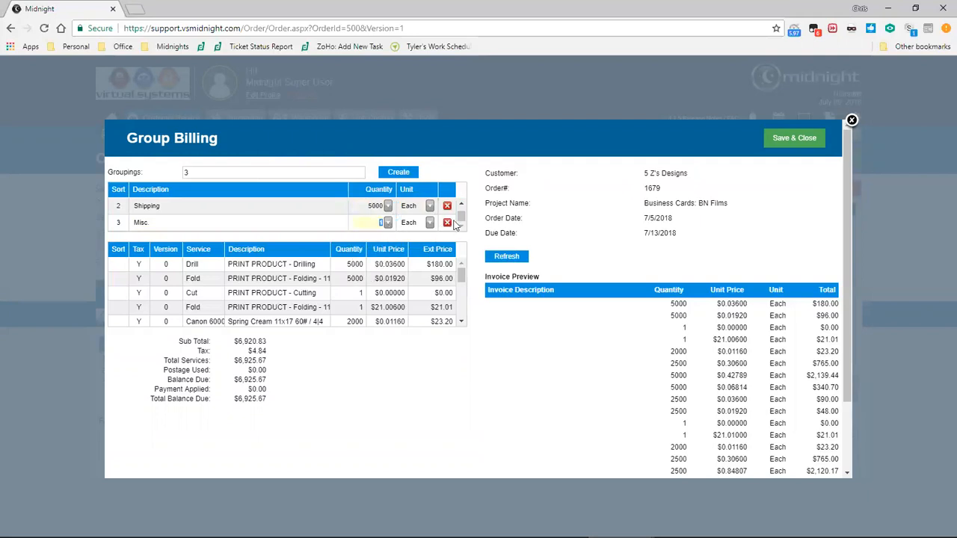
pyautogui.click(387, 206)
pyautogui.click(370, 219)
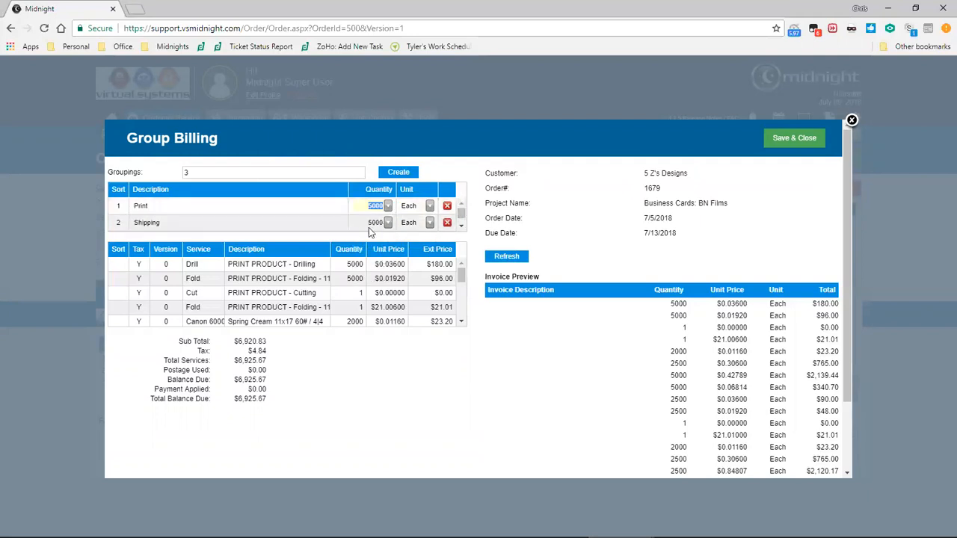
# Assign version 0's drilling, 5000-piece folding and embossed cards to grouping 1, and its cutting, single-quantity folding, Spring Cream and business cards to grouping 2
pyautogui.click(116, 264)
pyautogui.write('1')
pyautogui.click(118, 278)
pyautogui.write('1')
pyautogui.click(117, 307)
pyautogui.write('4')
pyautogui.moveTo(466, 279); pyautogui.dragTo(464, 293)
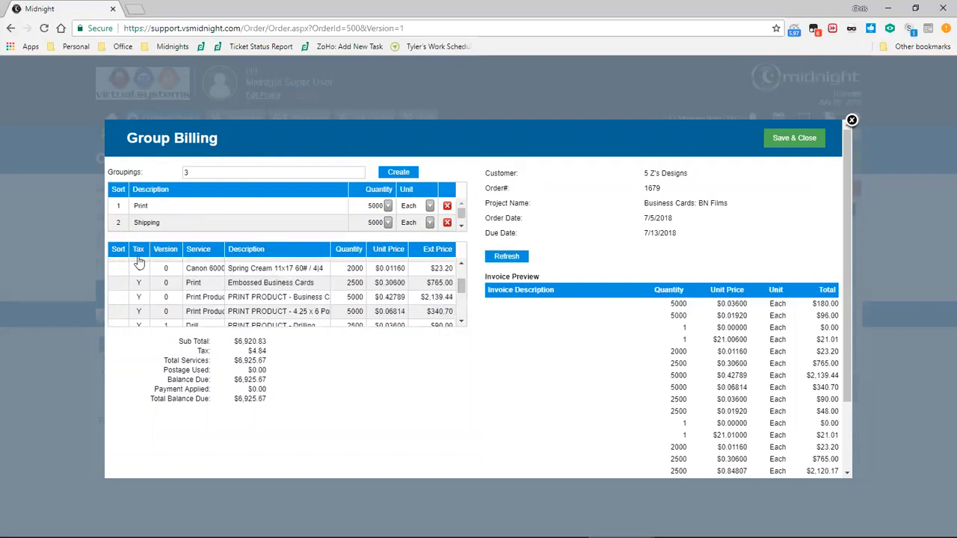
pyautogui.click(118, 281)
pyautogui.write('1')
pyautogui.scroll(-2, 179, 291)
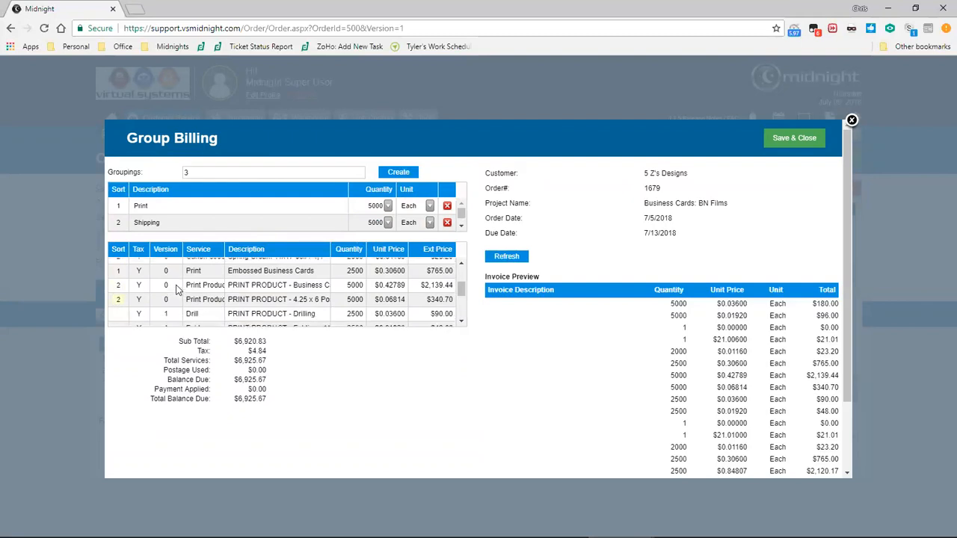
# Assign the version 0 4.25 x 6 postcards to grouping 1 and the version 1 drilling service to grouping 2
pyautogui.click(119, 265)
pyautogui.write('1')
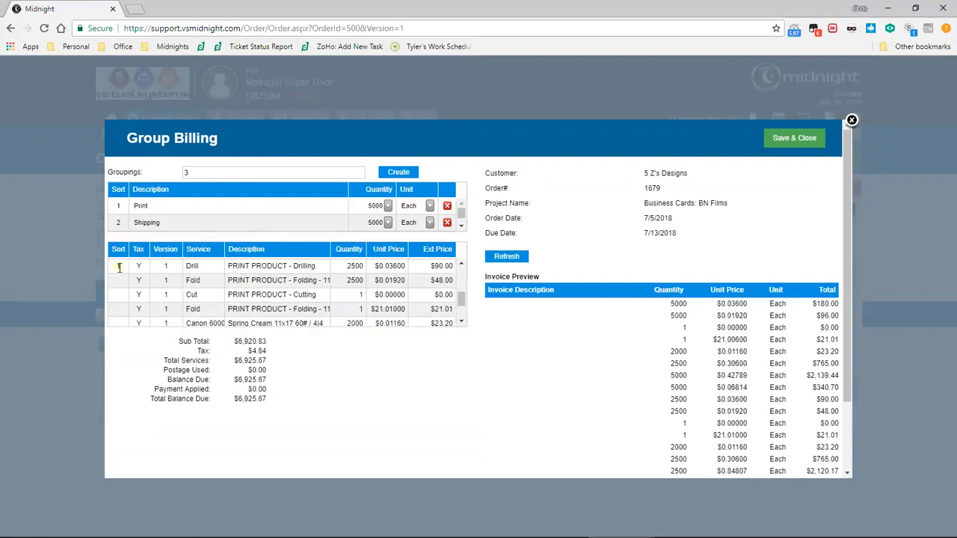
pyautogui.scroll(1, 119, 267)
pyautogui.click(120, 270)
pyautogui.write('1')
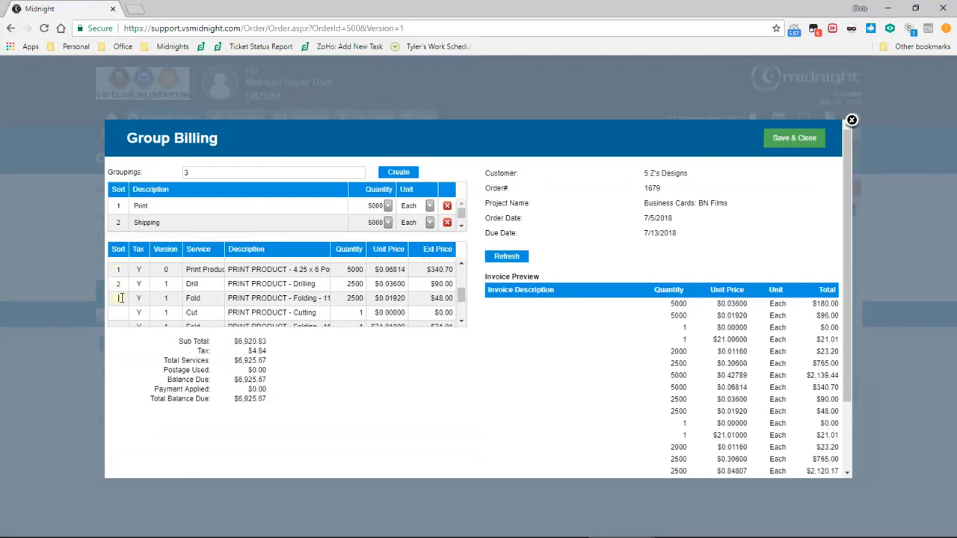
# Assign version 1's single-quantity folding and Spring Cream services to grouping 2, and its Embossed Business Cards to grouping 1
pyautogui.scroll(-2, 119, 307)
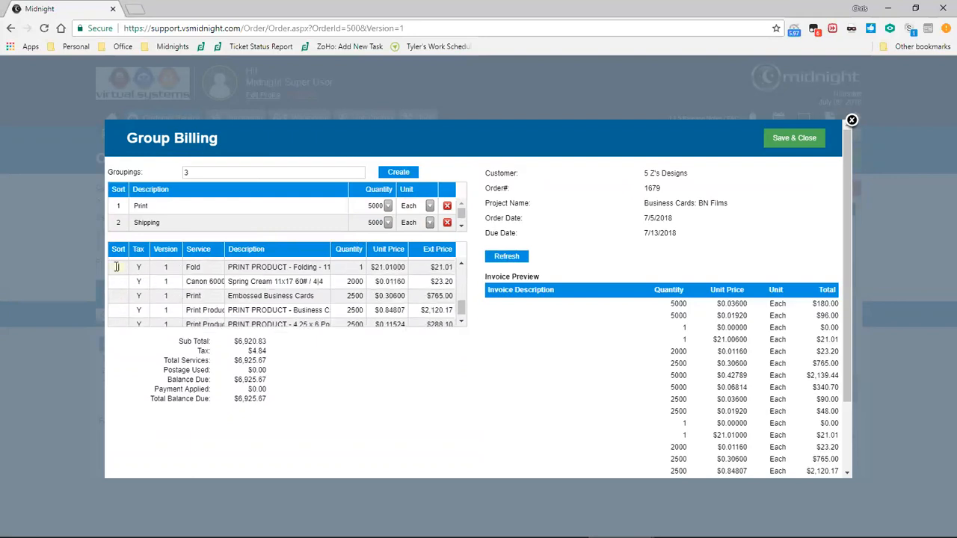
pyautogui.write('3')
pyautogui.write('1')
pyautogui.press('Tab')
pyautogui.write('2')
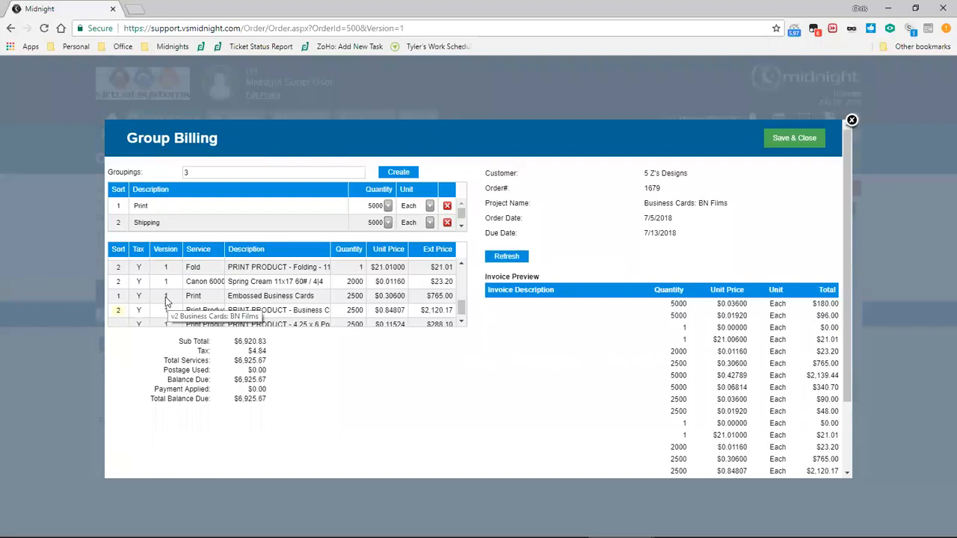
# Check the assignments of both versions and put version 1's business cards and 4.25 x 6 postcards print products in grouping 1
pyautogui.scroll(3, 155, 284)
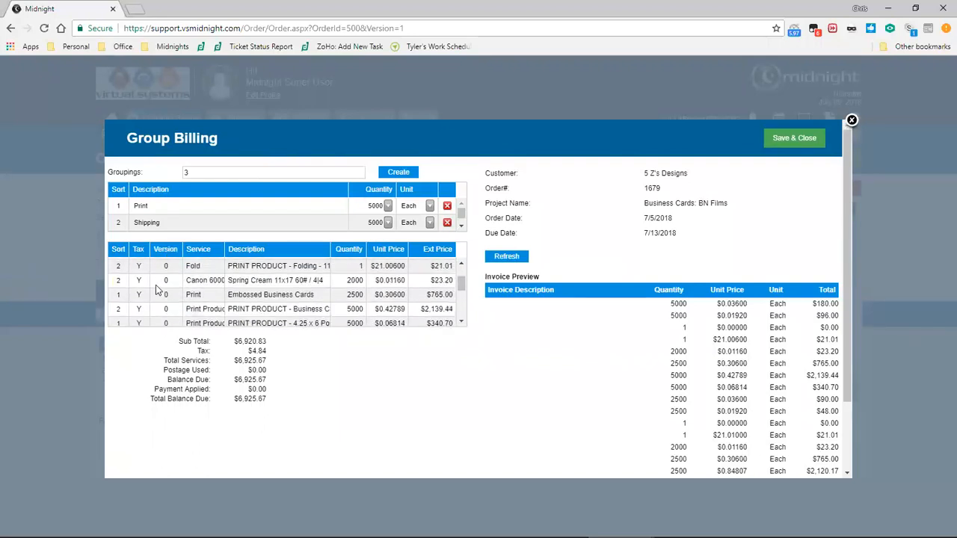
pyautogui.moveTo(461, 278); pyautogui.dragTo(463, 311)
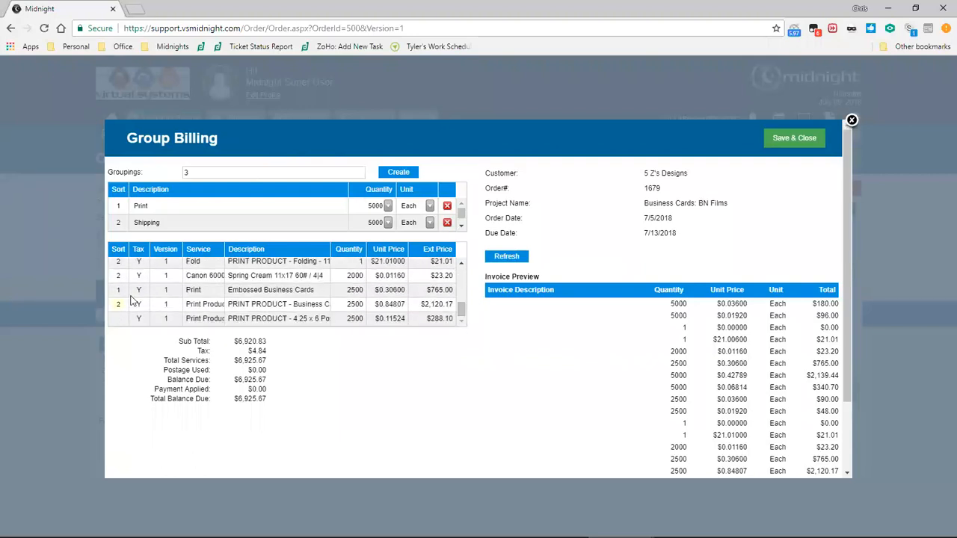
pyautogui.write('1')
pyautogui.click(115, 319)
pyautogui.moveTo(461, 311); pyautogui.dragTo(464, 268)
# Set the Print grouping's unit to Per 1000 and refresh the invoice preview
pyautogui.click(430, 206)
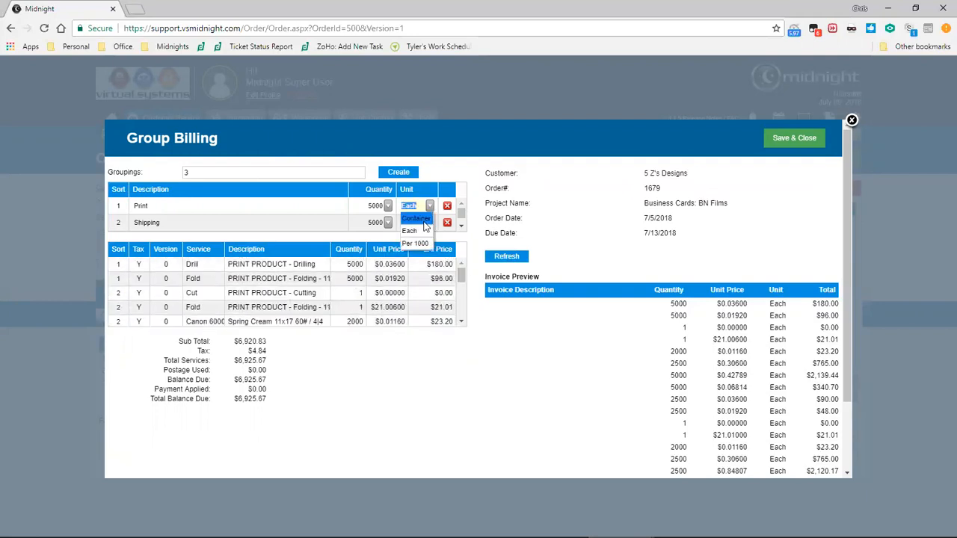
pyautogui.click(417, 243)
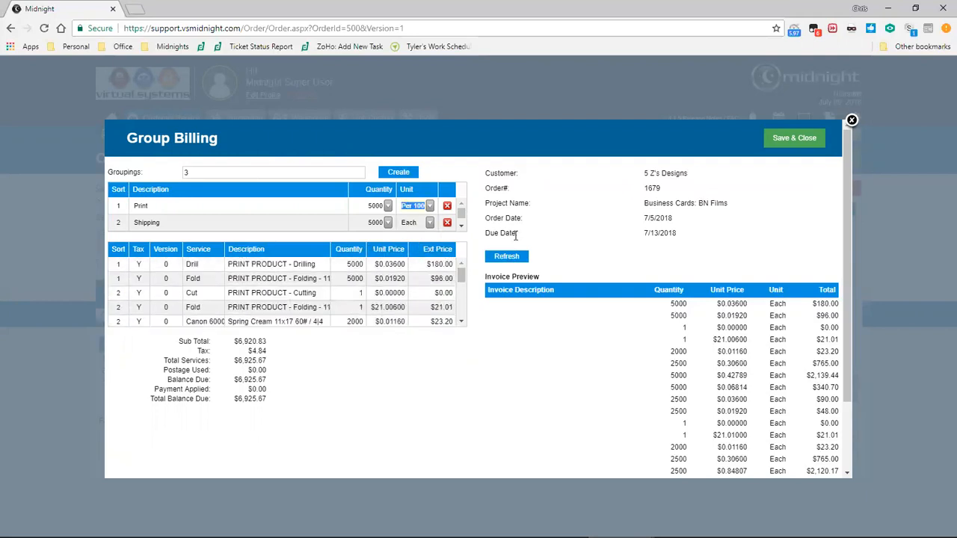
pyautogui.click(514, 257)
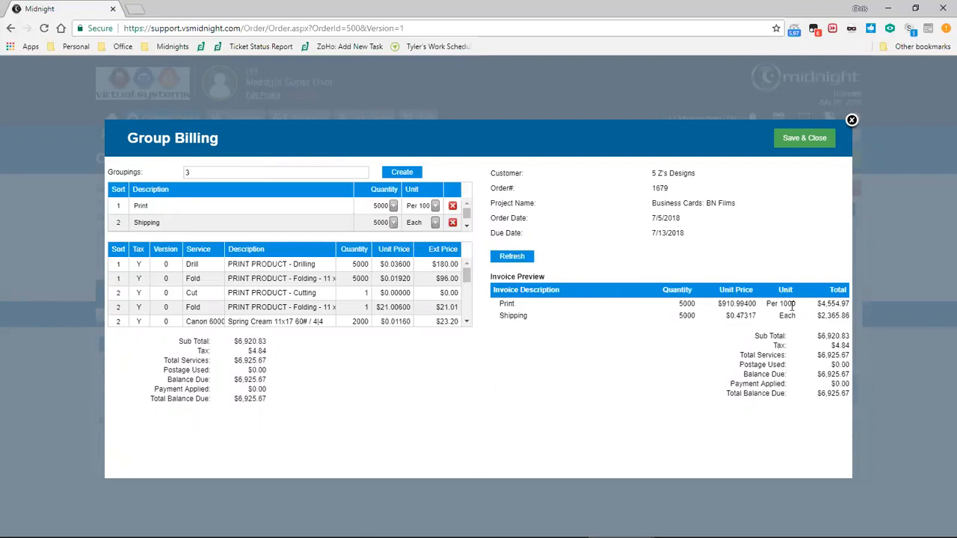
# Reassign the version 0 drilling service to grouping 3, refresh the invoice preview and save the group billing
pyautogui.scroll(-1, 471, 281)
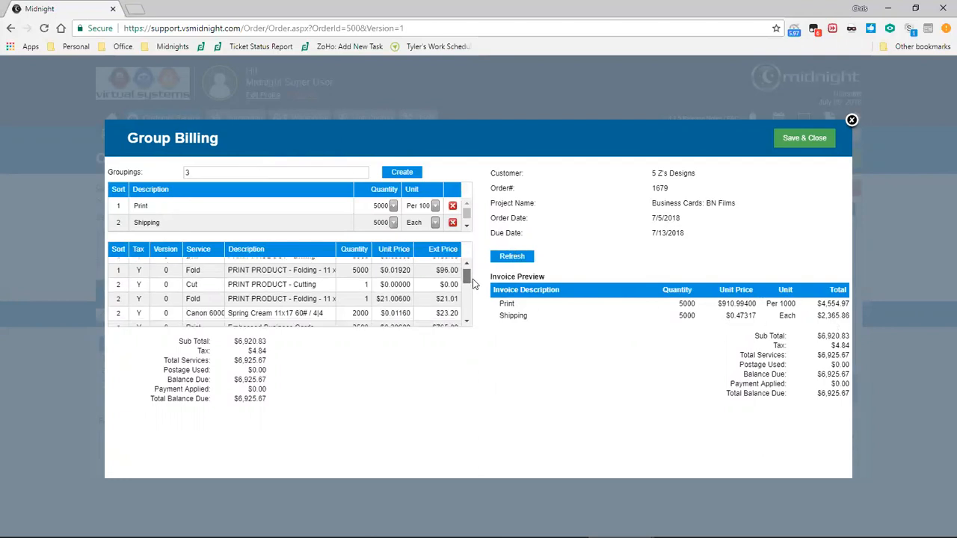
pyautogui.scroll(-4, 473, 279)
pyautogui.moveTo(498, 301); pyautogui.dragTo(493, 263)
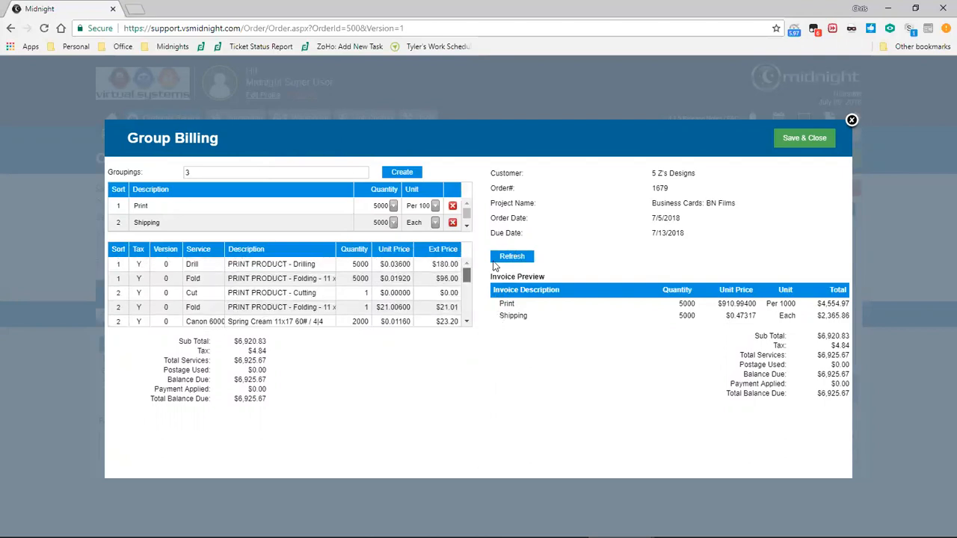
pyautogui.moveTo(122, 265); pyautogui.dragTo(109, 267)
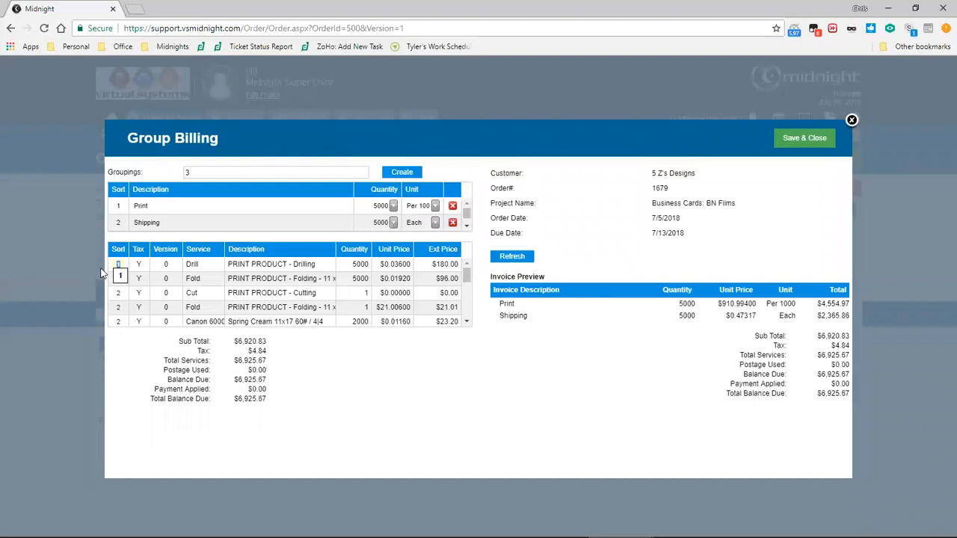
pyautogui.write('3')
pyautogui.click(515, 257)
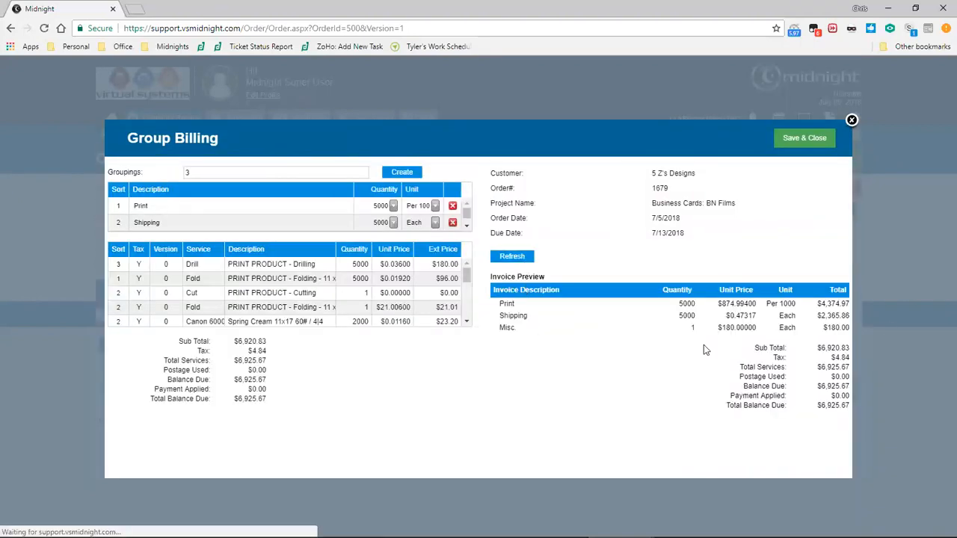
pyautogui.click(806, 139)
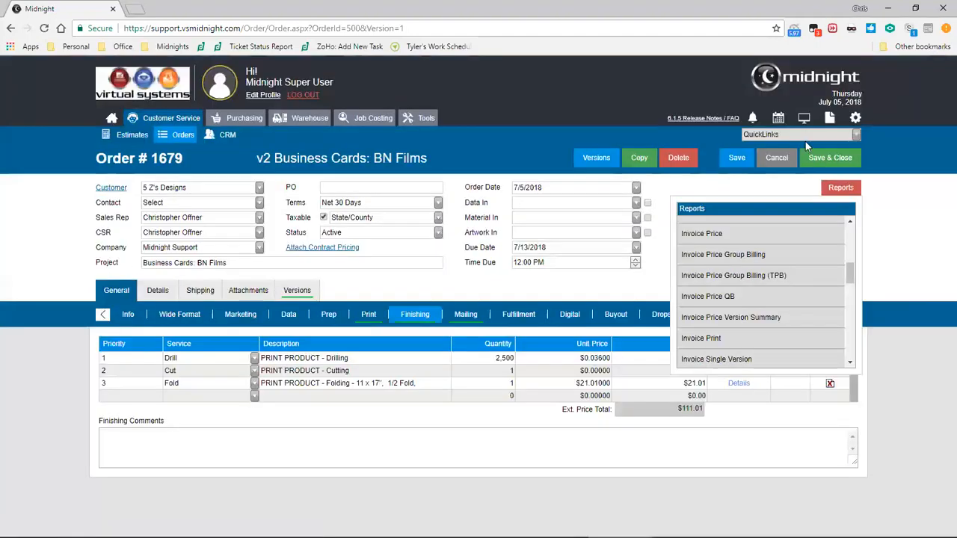
# Open the Invoice Price Group Billing report, enlarge it to examine the grouped lines and totals, and close it
pyautogui.click(779, 260)
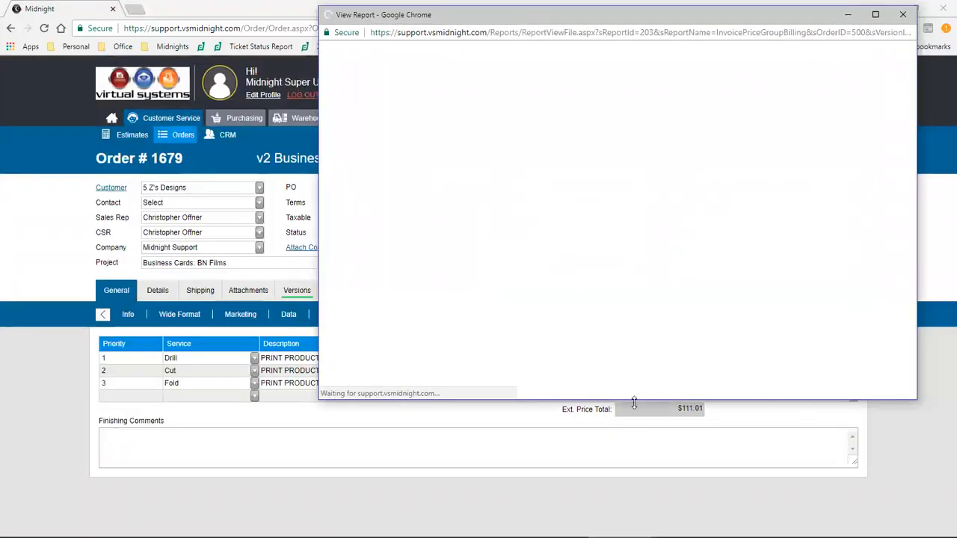
pyautogui.moveTo(633, 402); pyautogui.dragTo(632, 494)
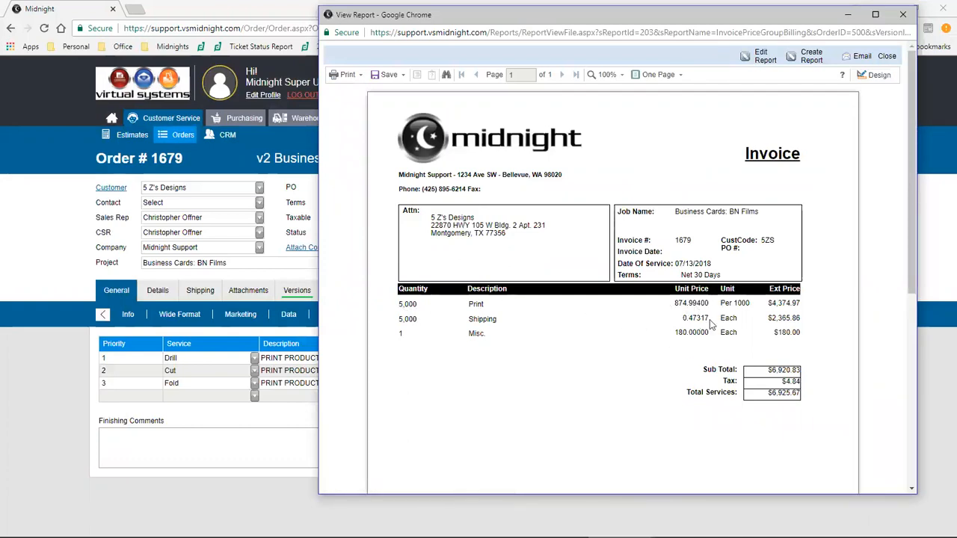
pyautogui.doubleClick(784, 374)
pyautogui.click(905, 18)
# Open the Invoice Price Version Summary report and examine the combined drilling line under Finishing
pyautogui.click(841, 188)
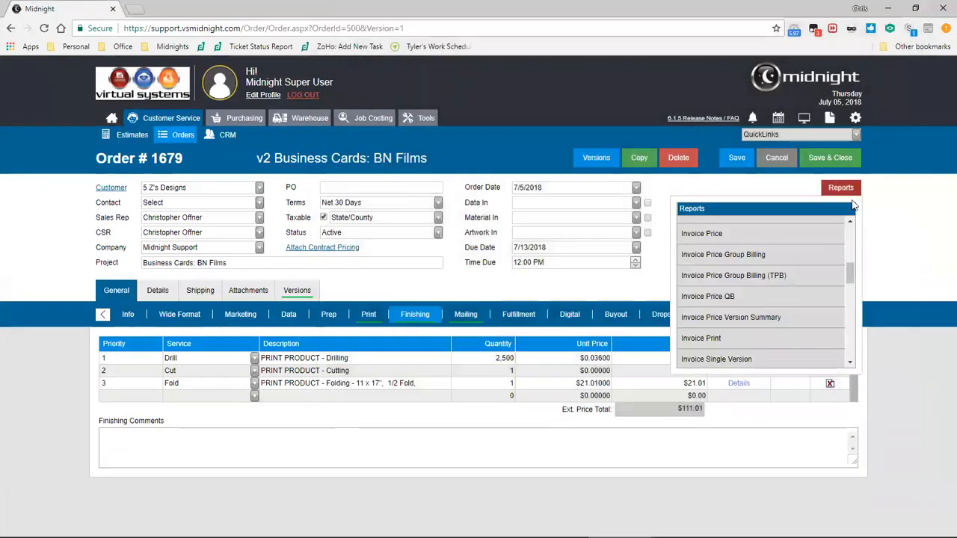
pyautogui.click(745, 318)
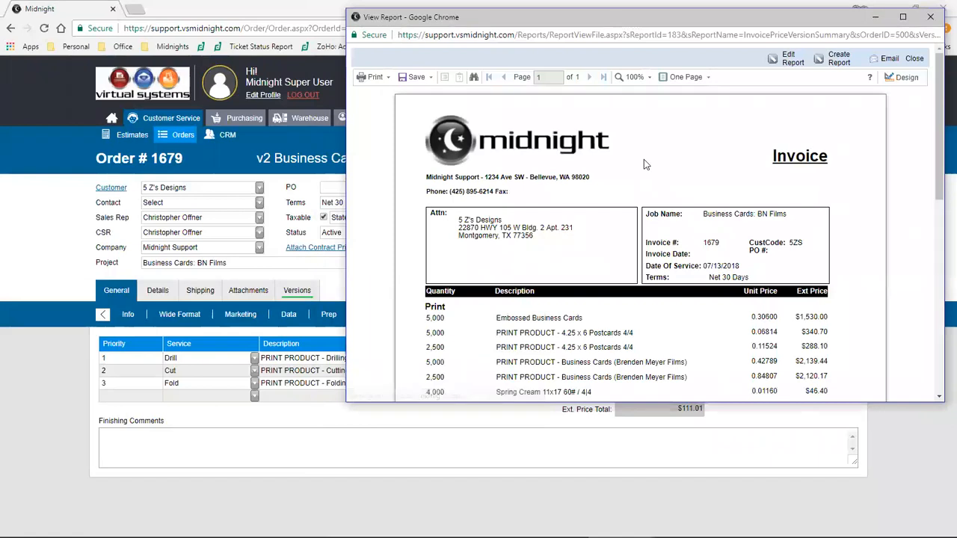
pyautogui.scroll(-1, 643, 159)
pyautogui.scroll(-1, 646, 164)
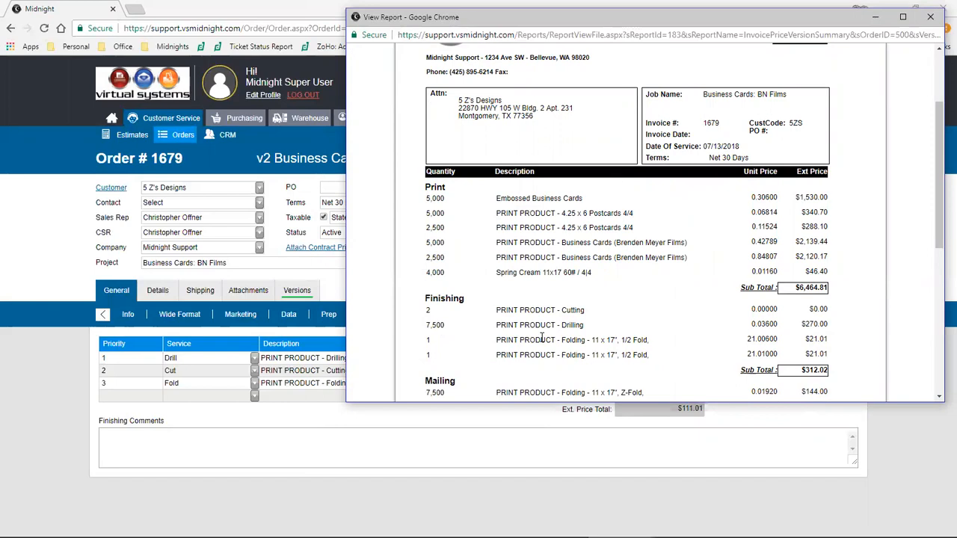
pyautogui.doubleClick(776, 324)
pyautogui.moveTo(428, 324); pyautogui.dragTo(828, 322)
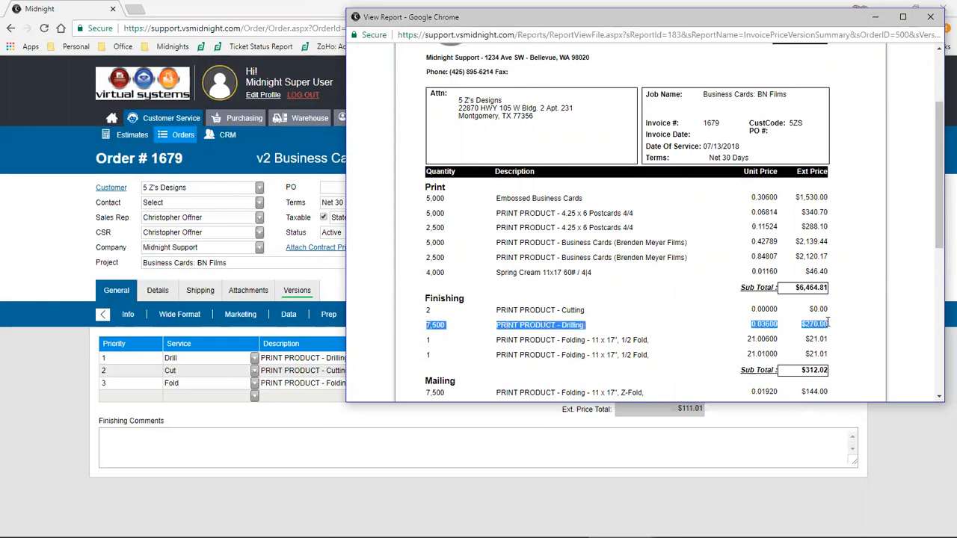
# Review the drilling line's combined quantity and unit price and the invoice totals, and close the report
pyautogui.click(707, 339)
pyautogui.moveTo(427, 325); pyautogui.dragTo(445, 326)
pyautogui.moveTo(803, 323); pyautogui.dragTo(752, 324)
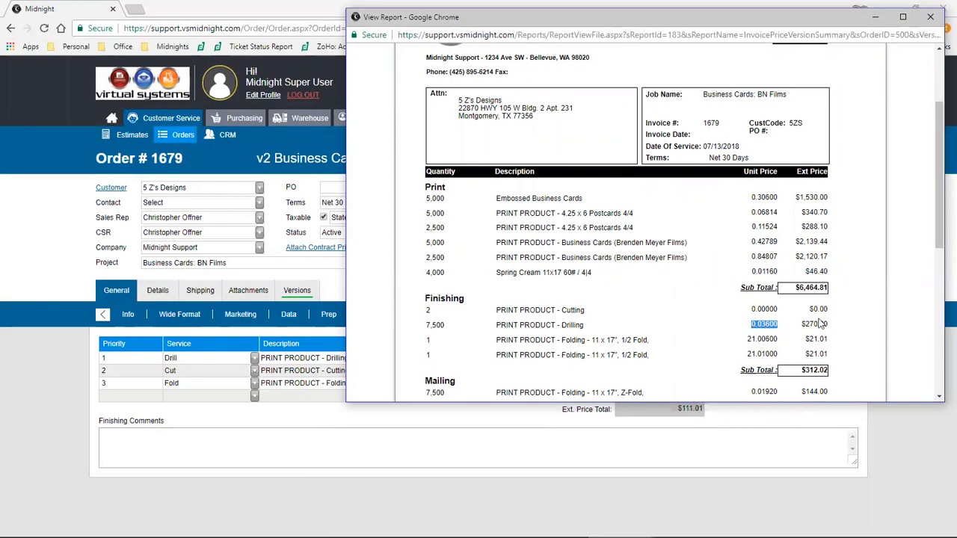
pyautogui.scroll(-2, 821, 323)
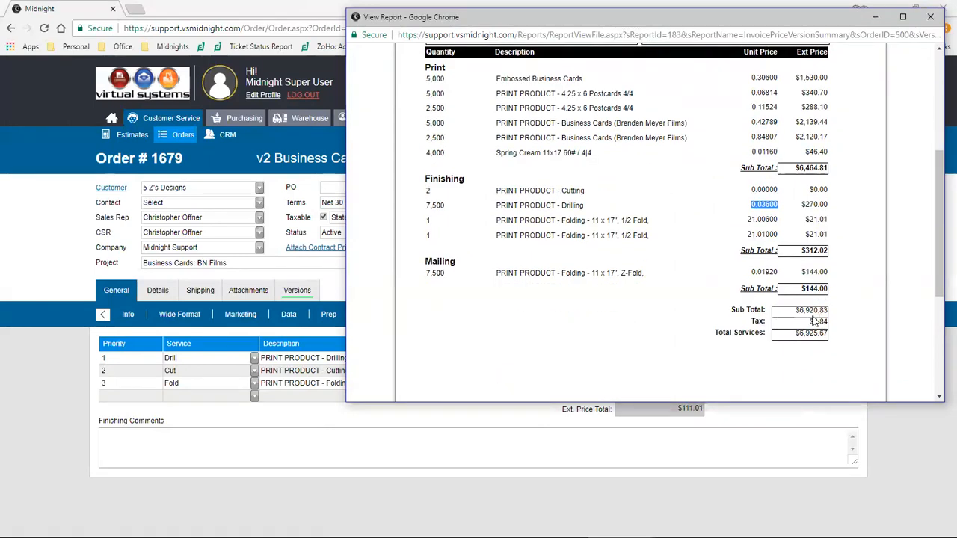
pyautogui.scroll(1, 815, 320)
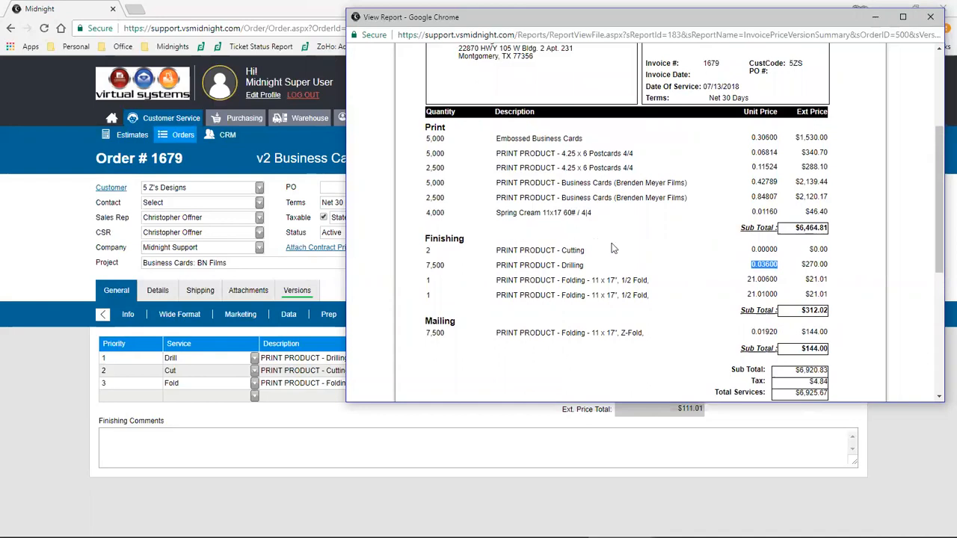
pyautogui.click(806, 278)
pyautogui.moveTo(496, 265); pyautogui.dragTo(629, 273)
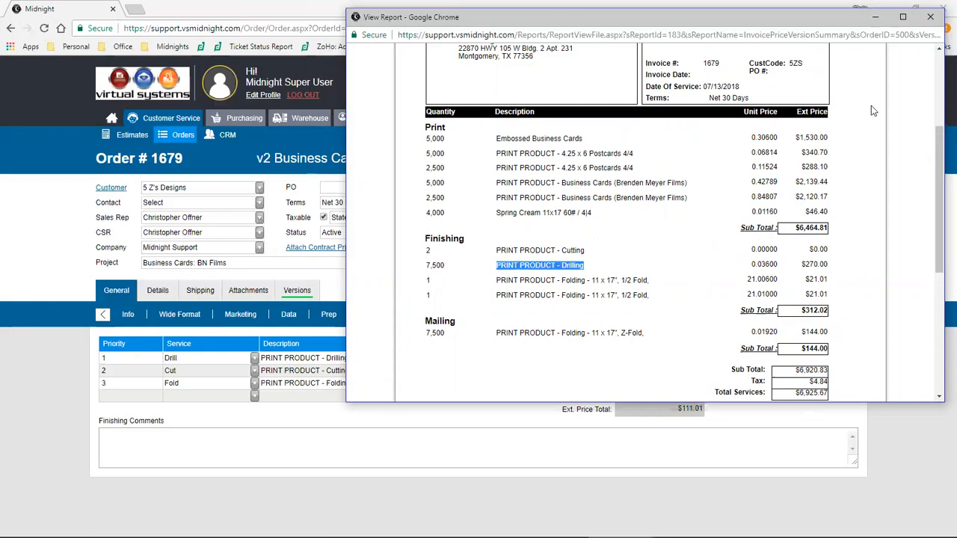
pyautogui.click(930, 21)
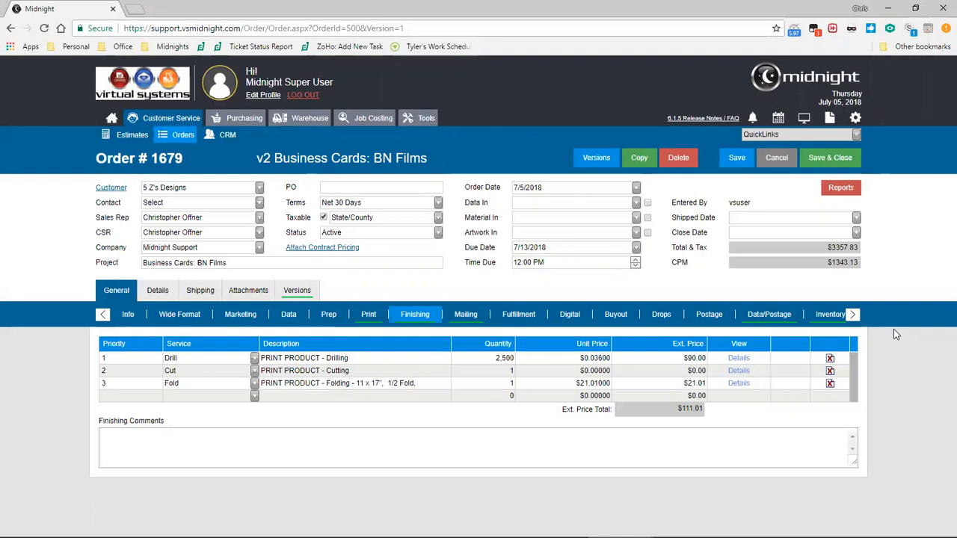
# Open the Work Order report for v2 Business Cards: BN Films, enlarge it to check its version and pages, and close it
pyautogui.click(842, 192)
pyautogui.moveTo(850, 274); pyautogui.dragTo(864, 343)
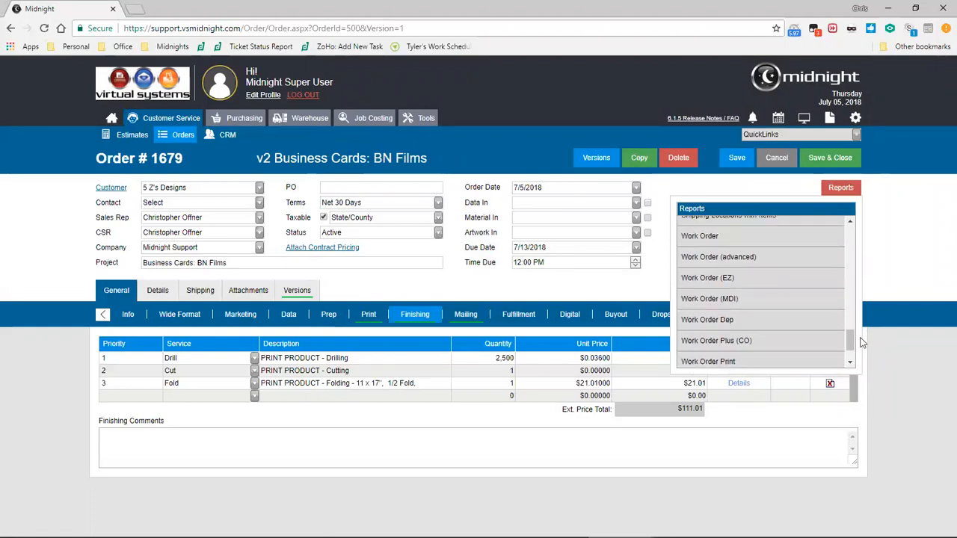
pyautogui.click(740, 247)
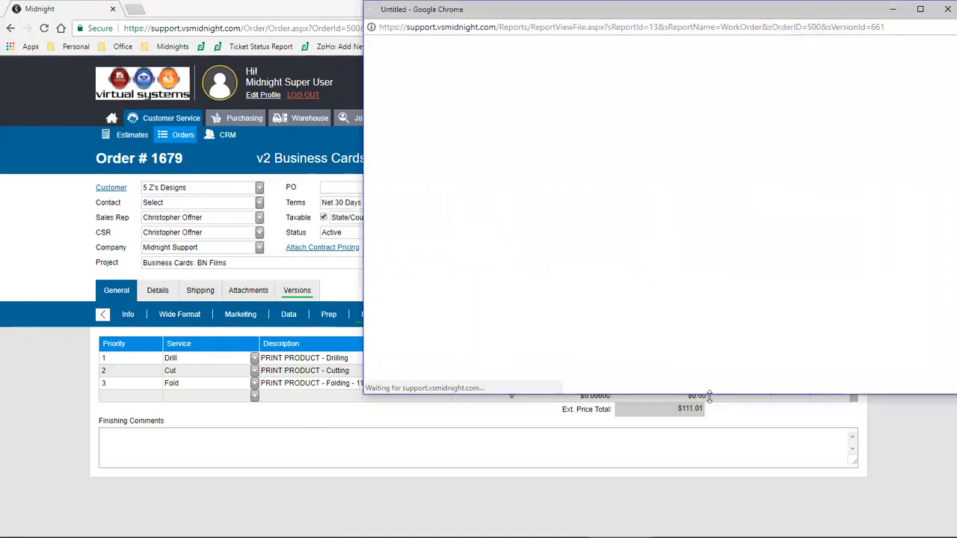
pyautogui.moveTo(709, 396); pyautogui.dragTo(709, 509)
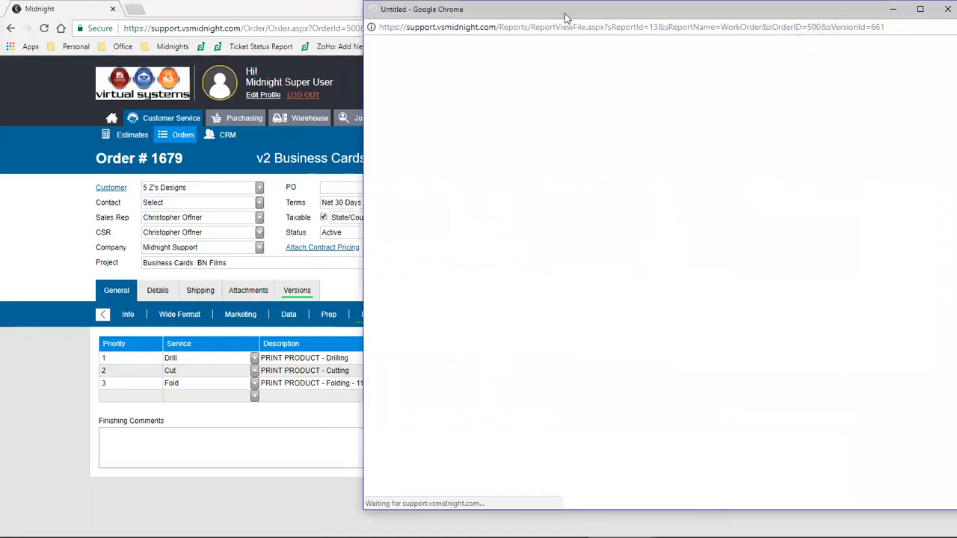
pyautogui.moveTo(565, 16); pyautogui.dragTo(554, 18)
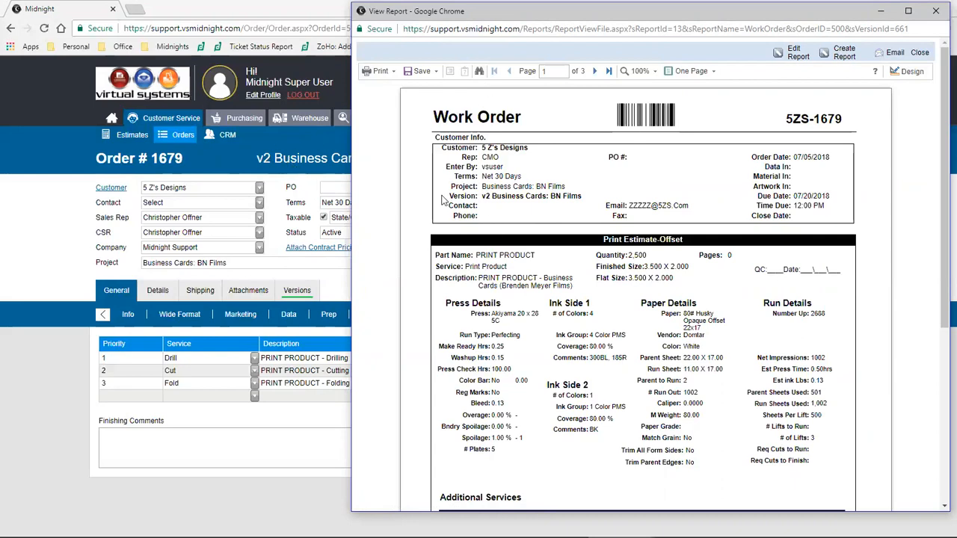
pyautogui.moveTo(450, 197); pyautogui.dragTo(581, 198)
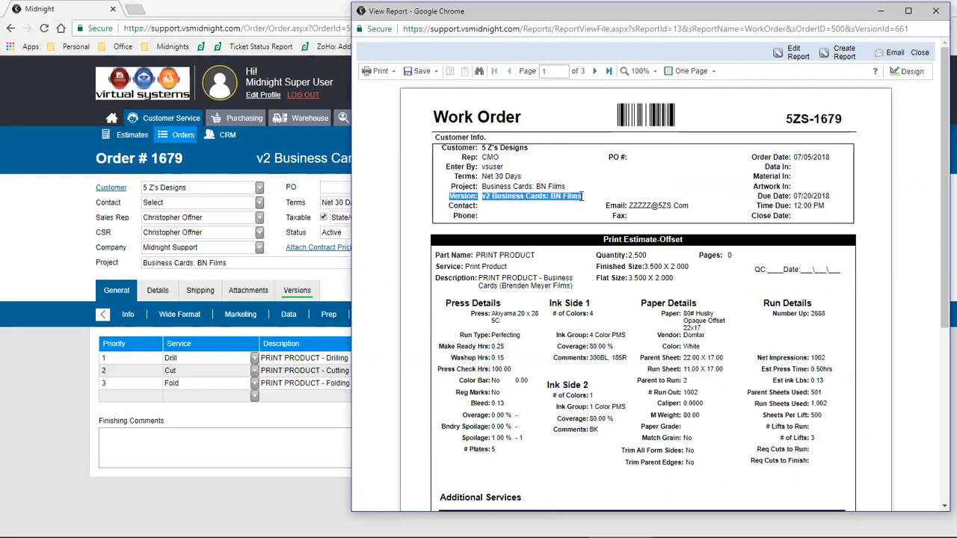
pyautogui.click(485, 197)
pyautogui.click(595, 71)
pyautogui.click(595, 71)
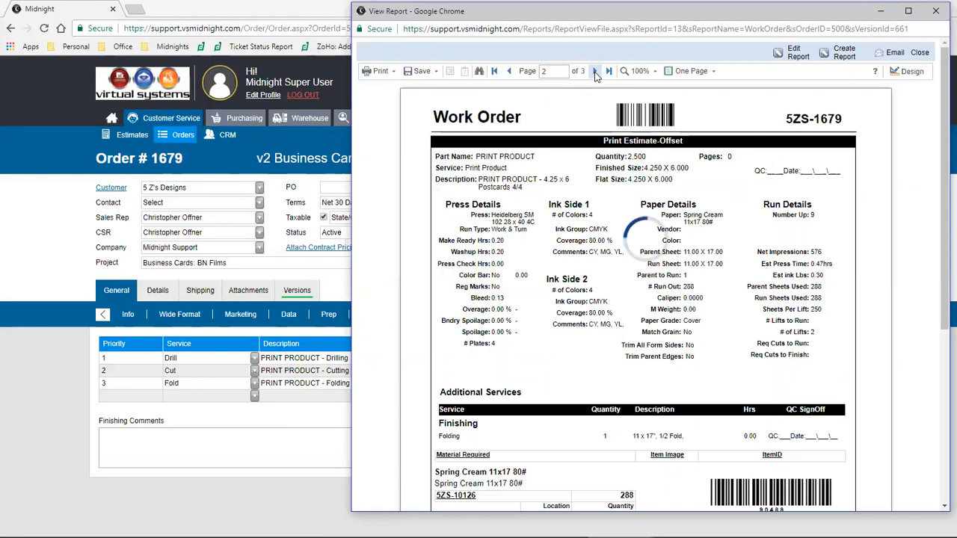
pyautogui.click(921, 52)
# Open the Work Order Versions report, enlarge it and check the version name on the first page
pyautogui.click(840, 187)
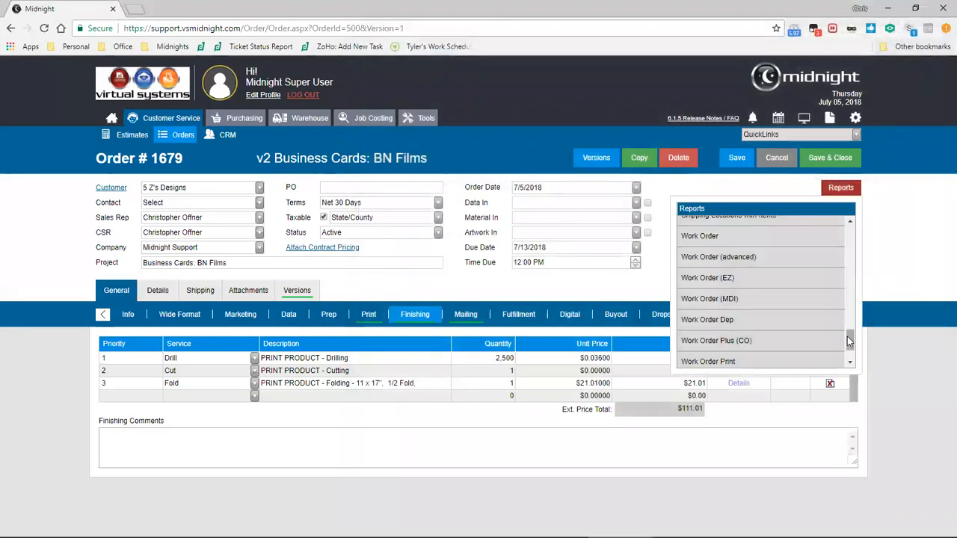
pyautogui.scroll(-2, 848, 344)
pyautogui.click(795, 358)
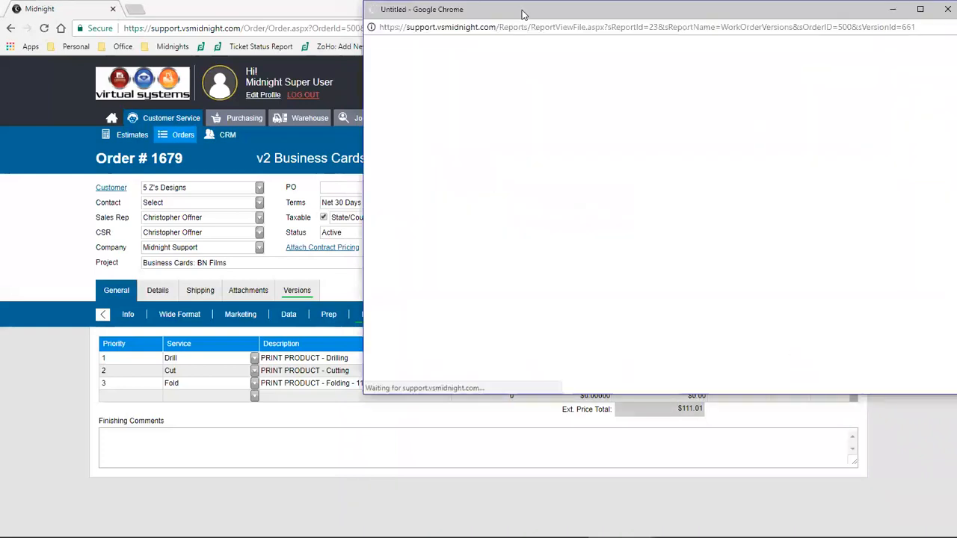
pyautogui.moveTo(522, 9); pyautogui.dragTo(515, 10)
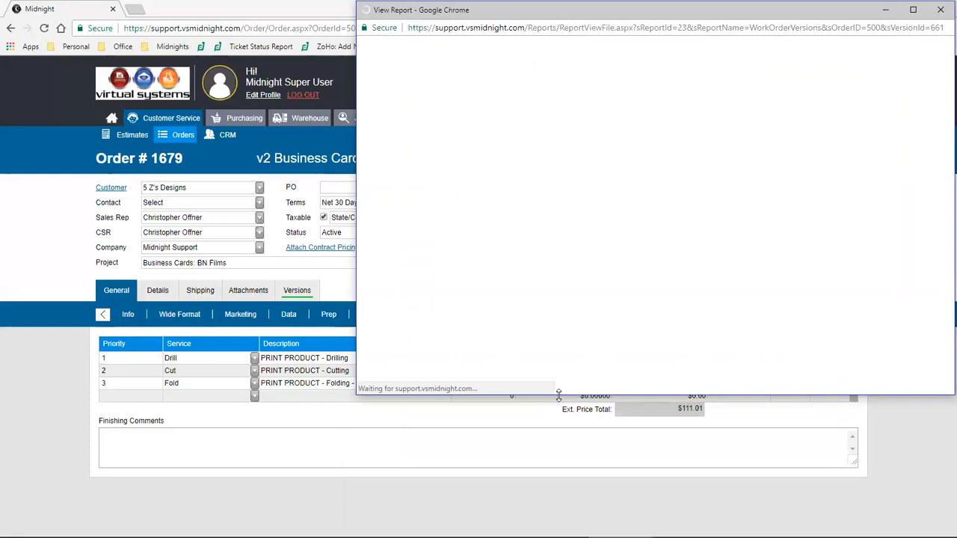
pyautogui.moveTo(558, 394); pyautogui.dragTo(558, 519)
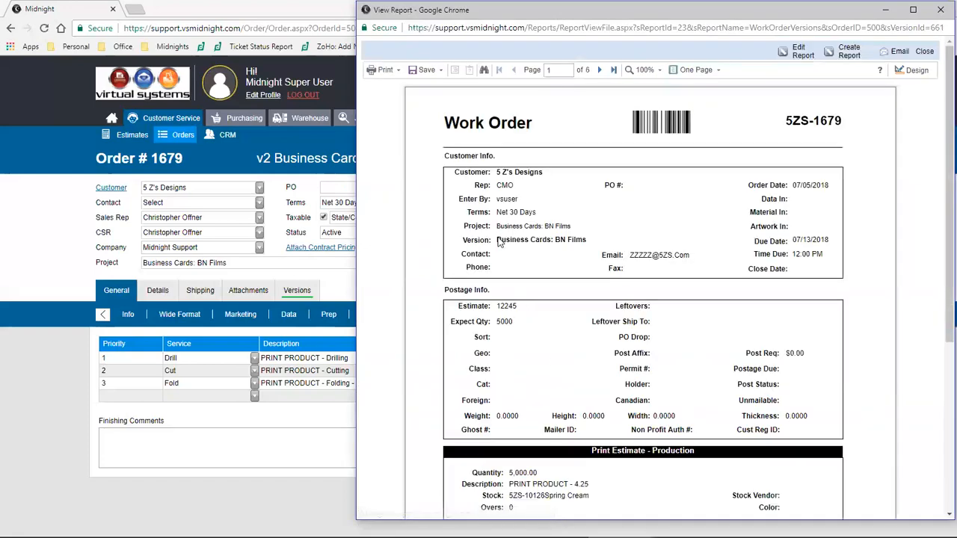
pyautogui.moveTo(577, 241); pyautogui.dragTo(578, 158)
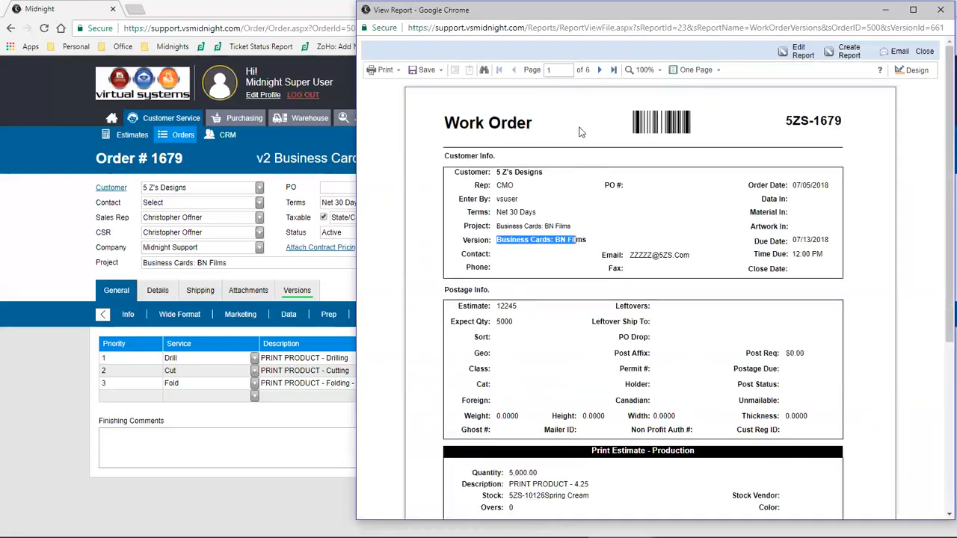
# Page through the Work Order Versions report, check the version name on page 4, continue to the last page and close it
pyautogui.click(598, 72)
pyautogui.click(598, 71)
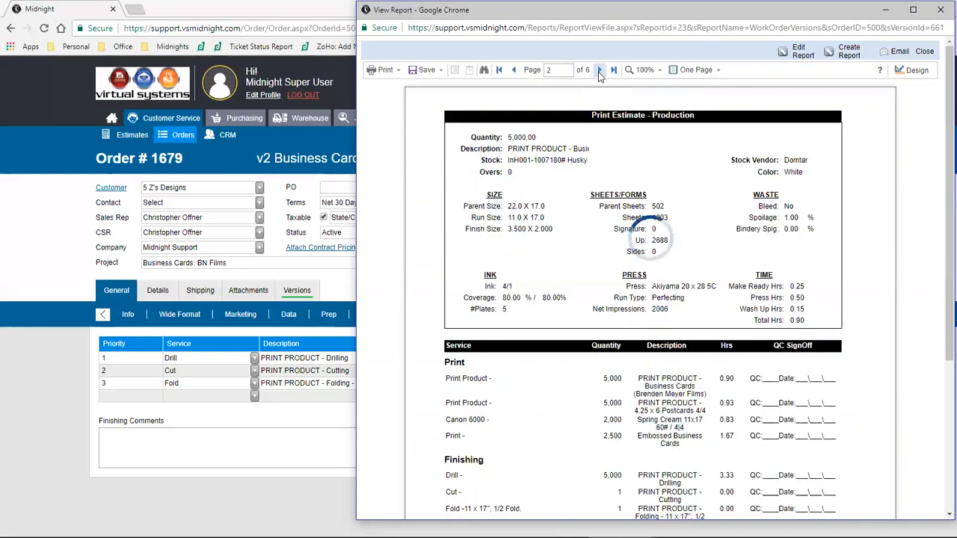
pyautogui.click(598, 71)
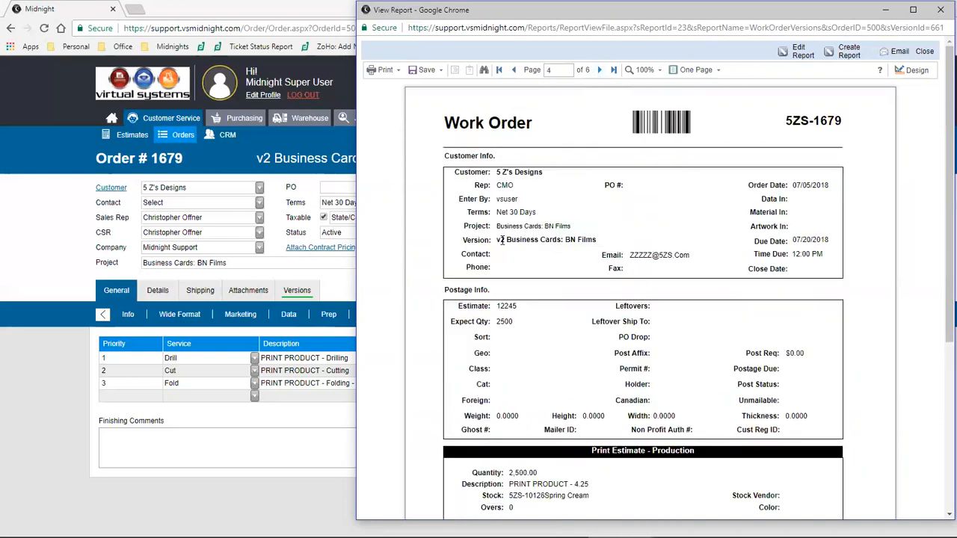
pyautogui.moveTo(497, 239); pyautogui.dragTo(602, 240)
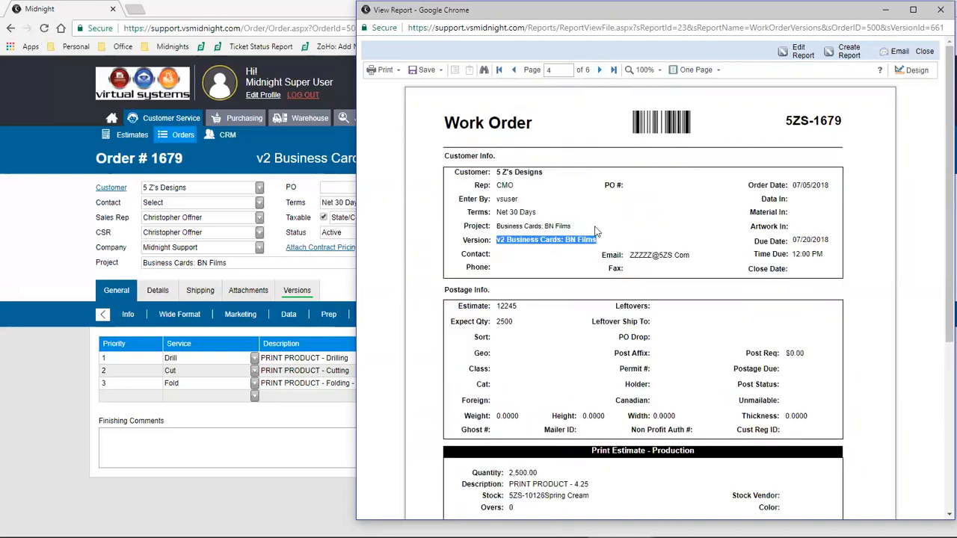
pyautogui.click(598, 68)
pyautogui.click(598, 66)
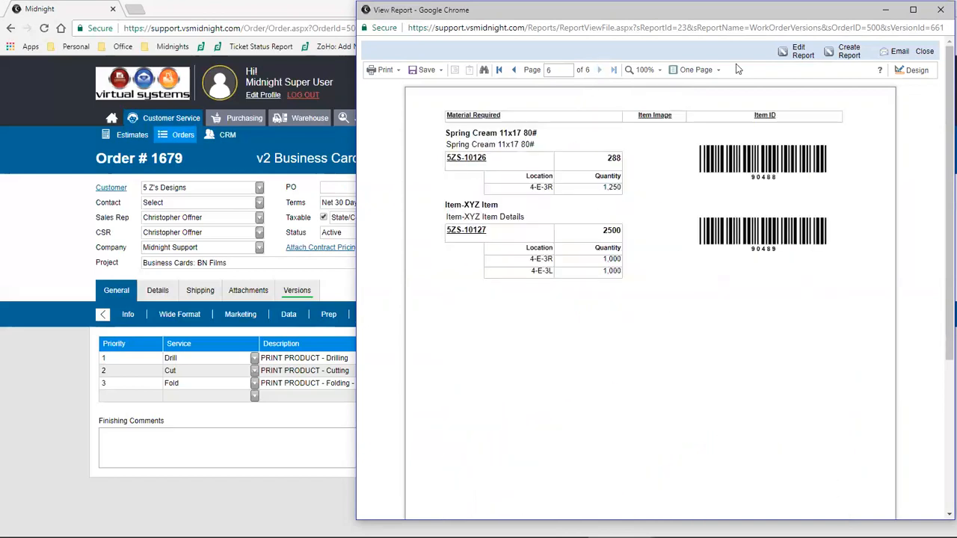
pyautogui.click(924, 51)
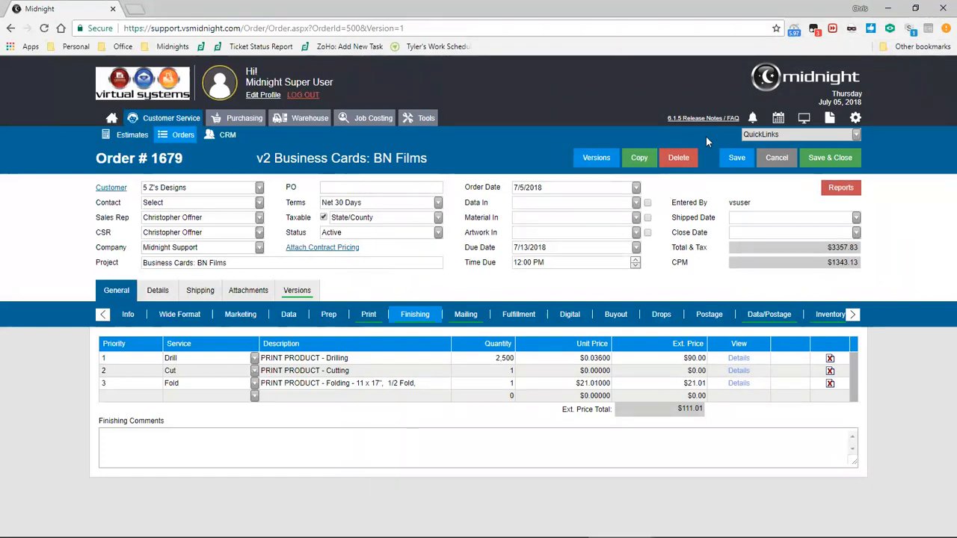
# Open the order's Close Date calendar and dismiss it
pyautogui.click(856, 233)
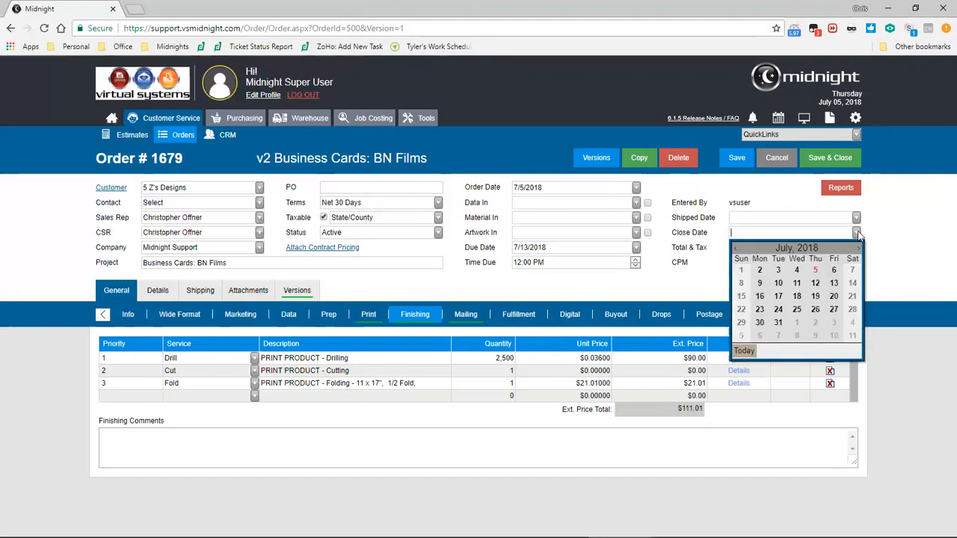
pyautogui.click(886, 235)
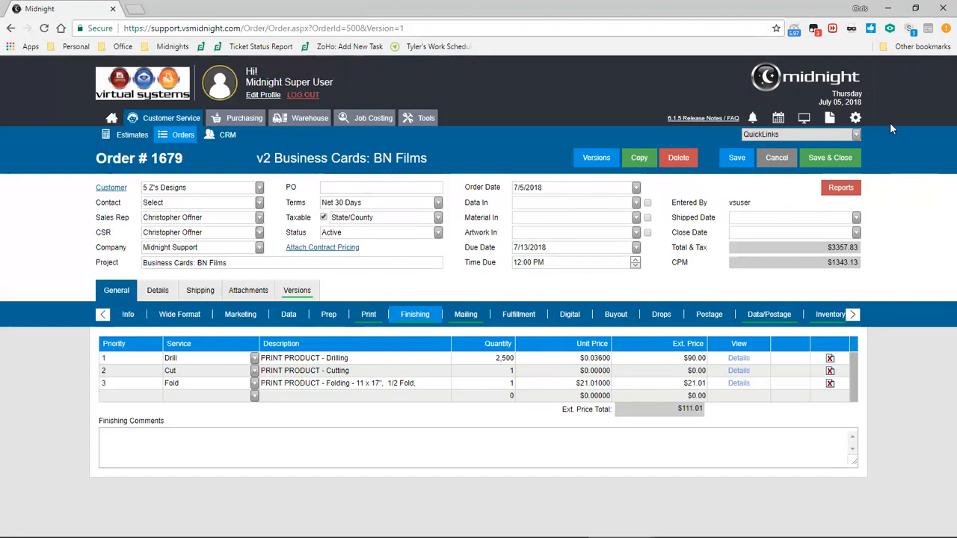
# Open the Dynamic Job Board's task view and show the Finishing department's tasks
pyautogui.click(778, 121)
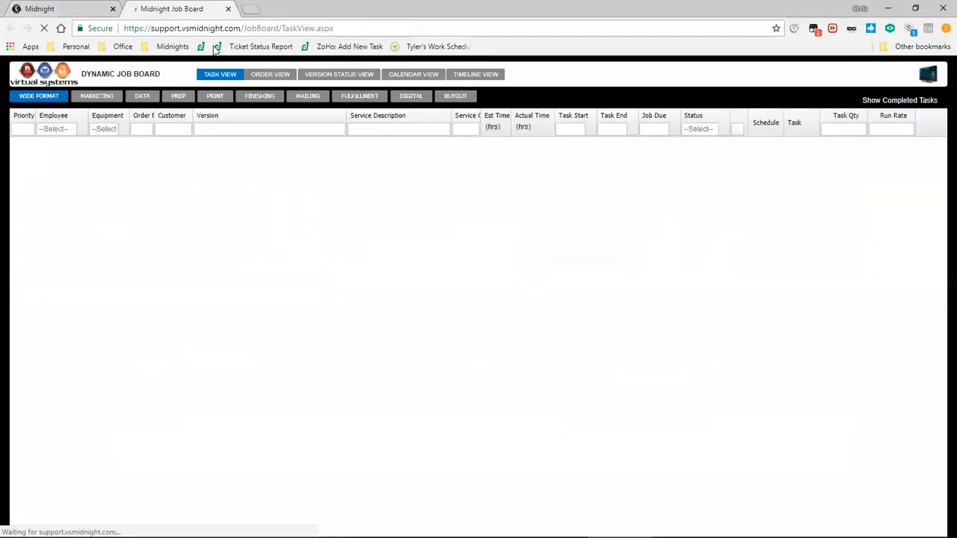
pyautogui.click(72, 9)
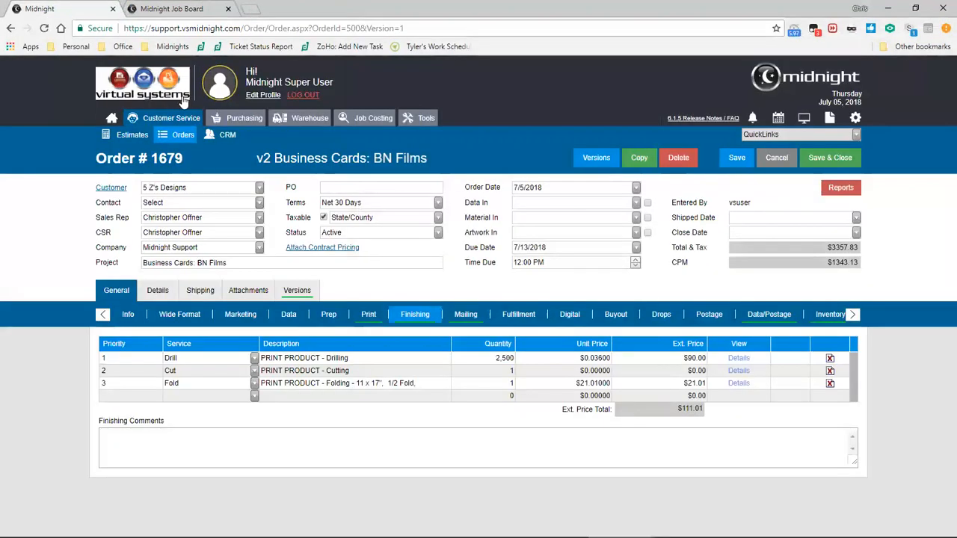
pyautogui.click(171, 9)
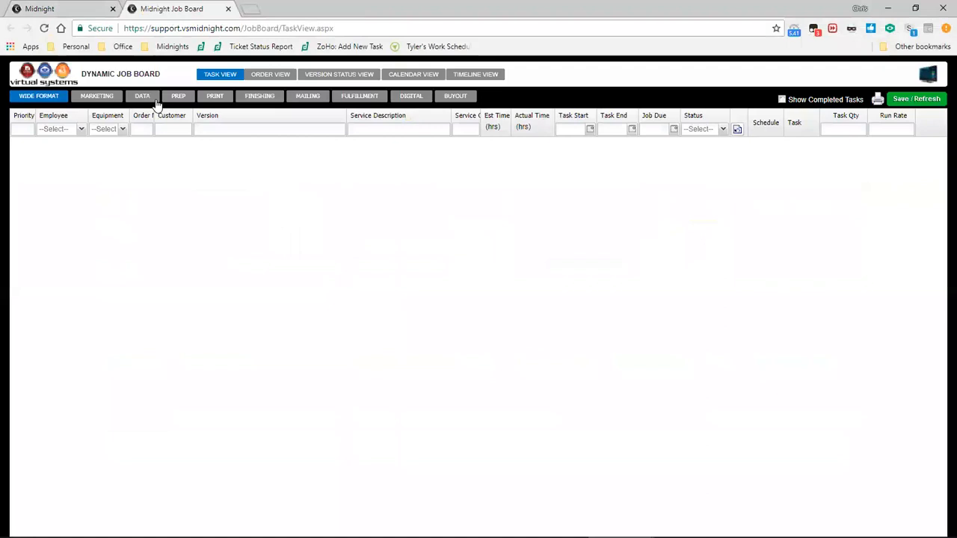
pyautogui.click(242, 100)
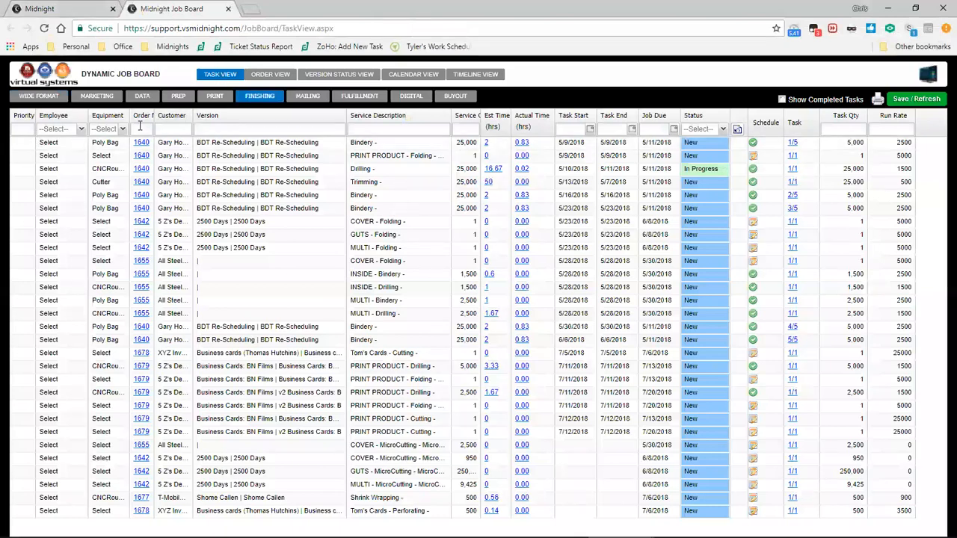
# Filter the Finishing tasks by the current order's number and widen the Version column to compare both versions
pyautogui.click(139, 129)
pyautogui.write('1679')
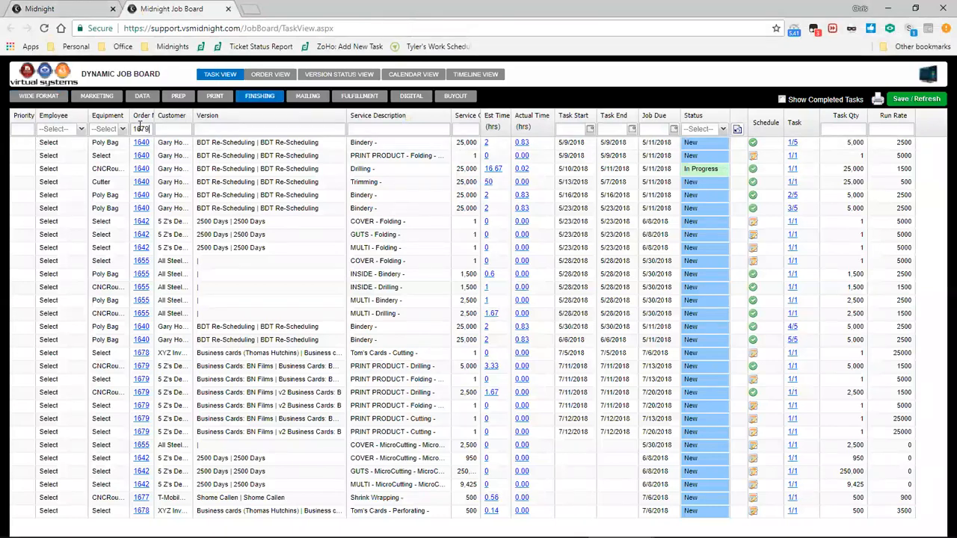
pyautogui.press('Return')
pyautogui.moveTo(345, 121); pyautogui.dragTo(411, 122)
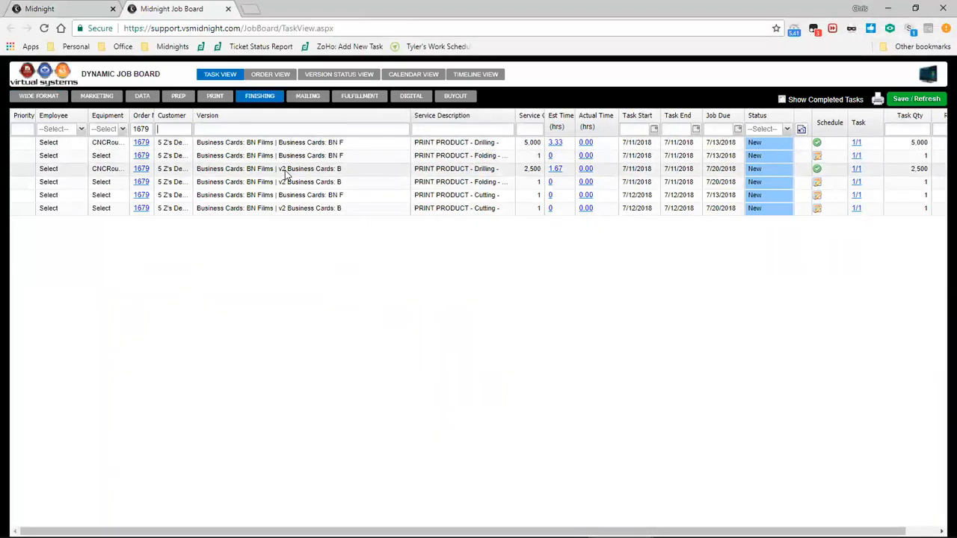
# Switch the Dynamic Job Board to Order View
pyautogui.click(266, 79)
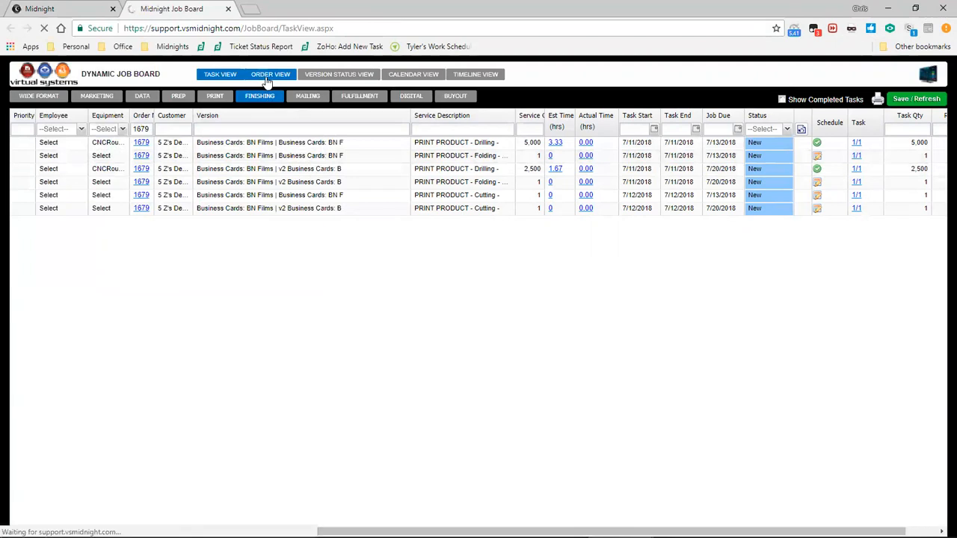